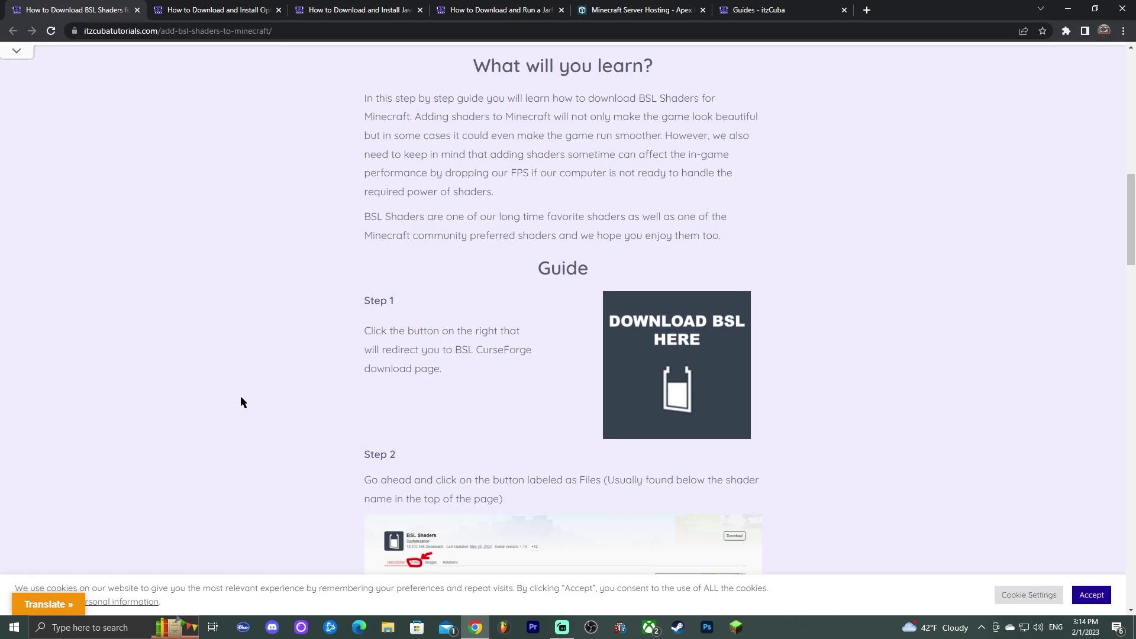
Open the BSL Shaders CurseForge page from the guide's Step 1 'Download BSL Here' link.
{"action": "scroll", "coordinate": [345, 314], "scroll_direction": "down", "scroll_amount": 3}
{"action": "scroll", "coordinate": [411, 296], "scroll_direction": "up", "scroll_amount": 6}
{"action": "scroll", "coordinate": [801, 287], "scroll_direction": "down", "scroll_amount": 15}
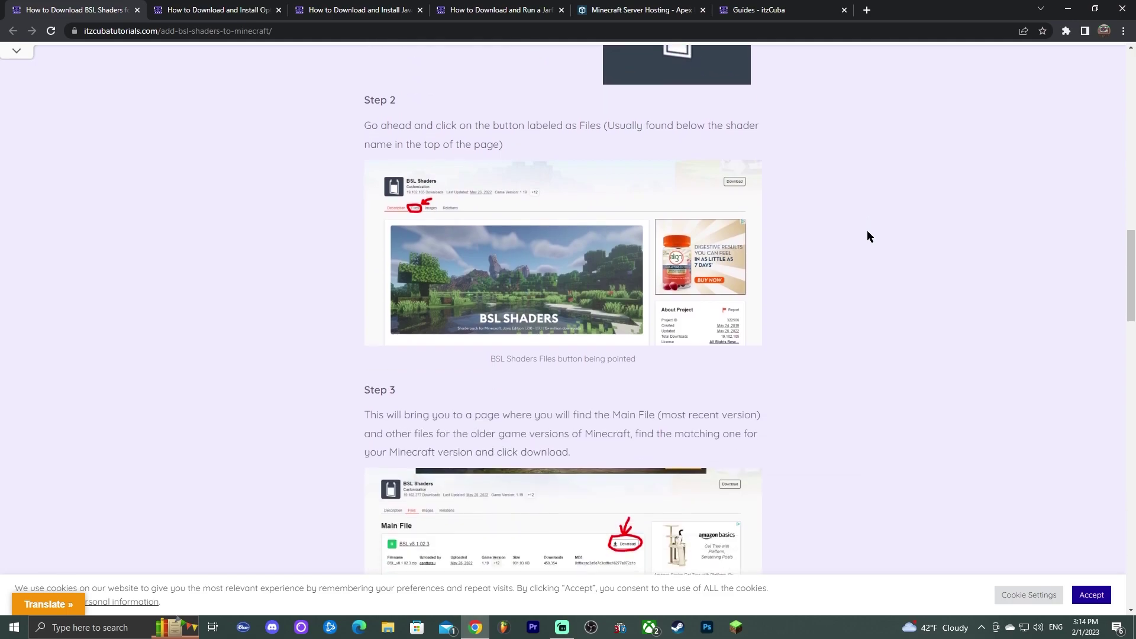
{"action": "scroll", "coordinate": [869, 236], "scroll_direction": "down", "scroll_amount": 2}
{"action": "scroll", "coordinate": [894, 232], "scroll_direction": "up", "scroll_amount": 8}
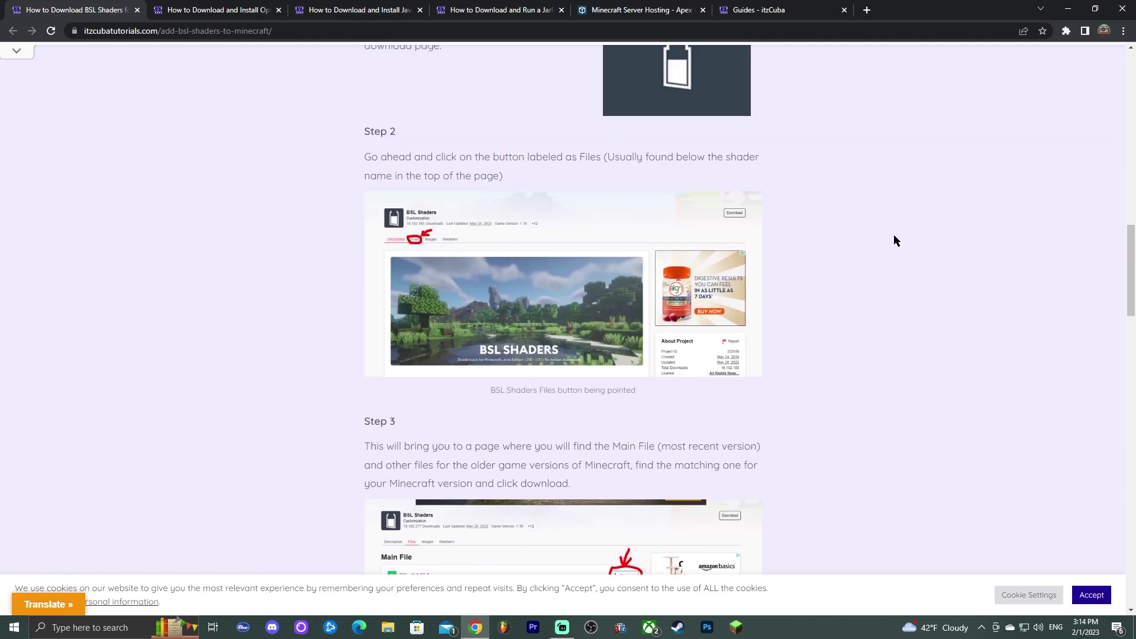
{"action": "scroll", "coordinate": [869, 249], "scroll_direction": "up", "scroll_amount": 3}
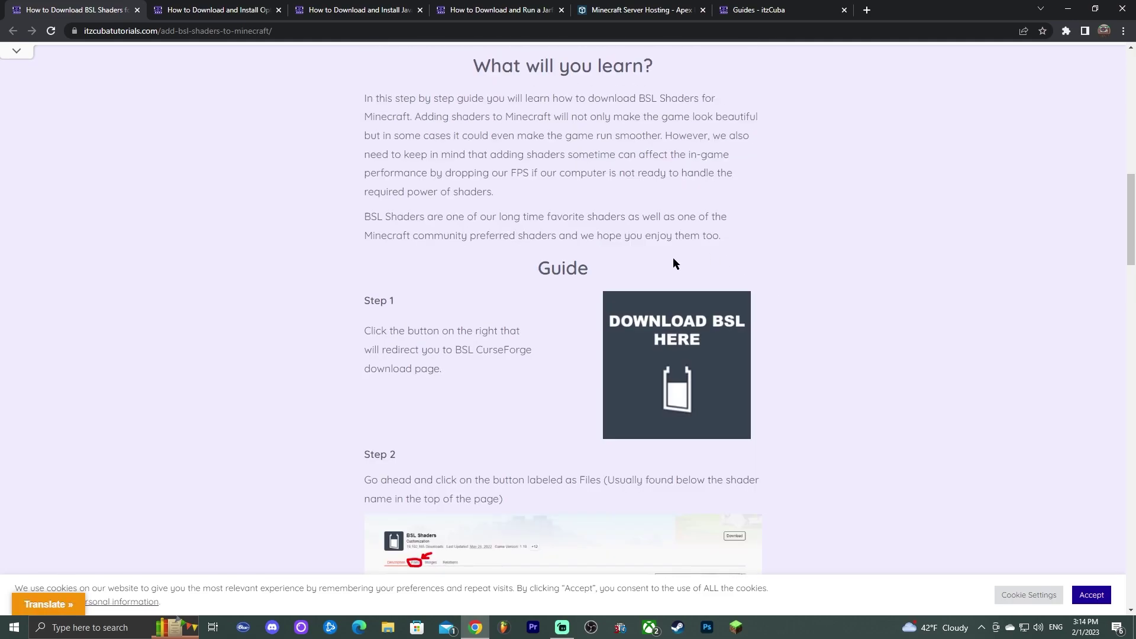
{"action": "left_click", "coordinate": [694, 335]}
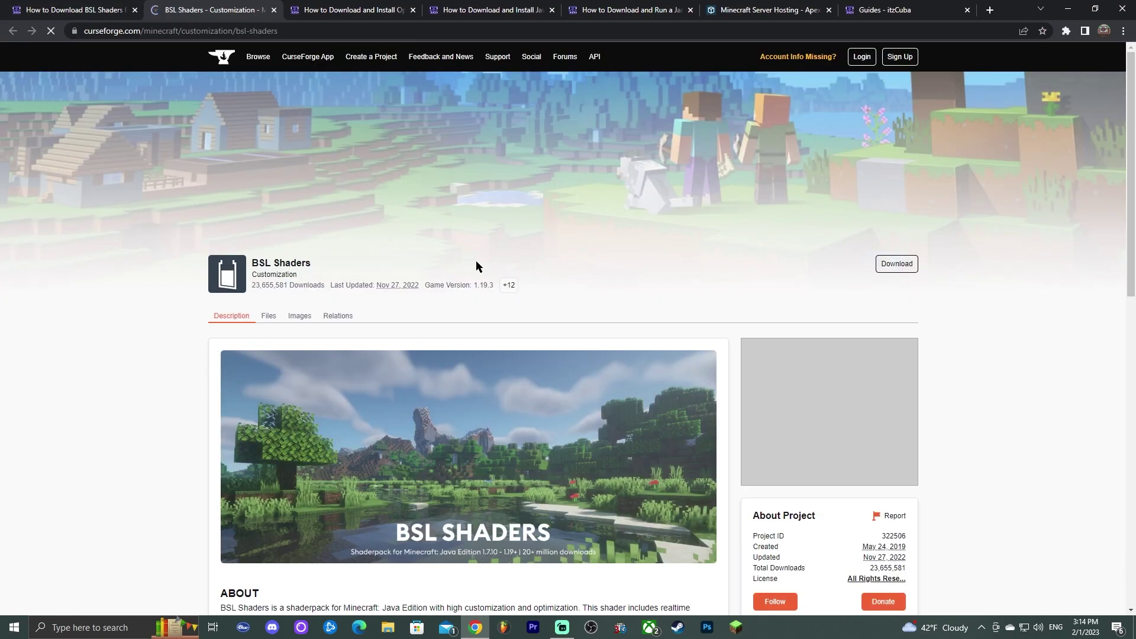
Download BSL v8.2.01 for Minecraft 1.19.3 from the top of CurseForge's Files list.
{"action": "scroll", "coordinate": [355, 237], "scroll_direction": "down", "scroll_amount": 3}
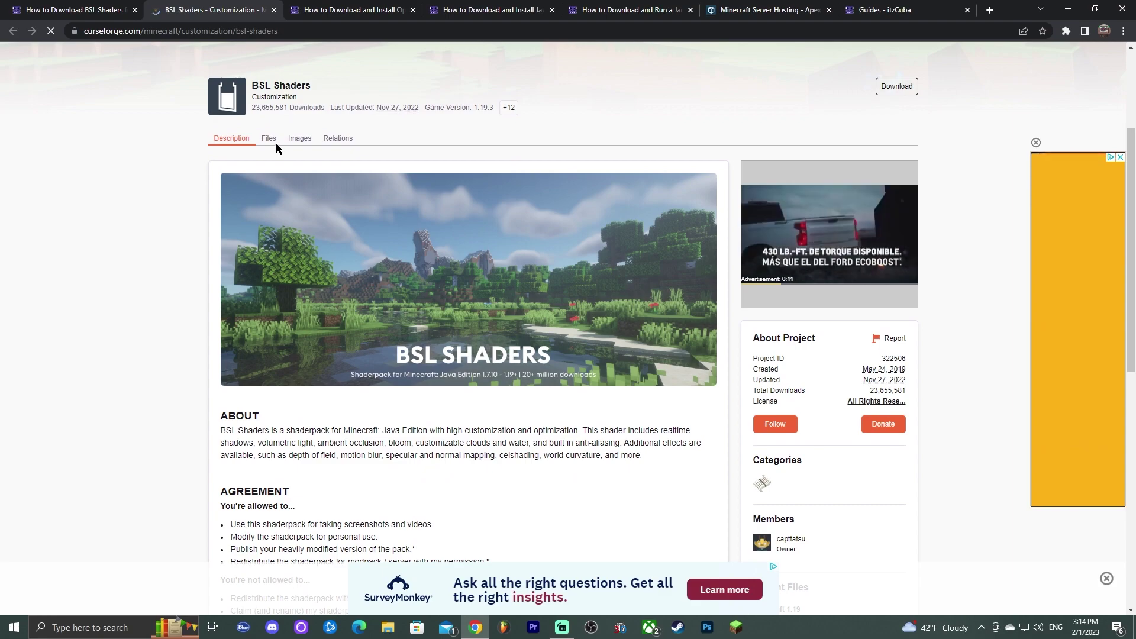
{"action": "left_click", "coordinate": [268, 140]}
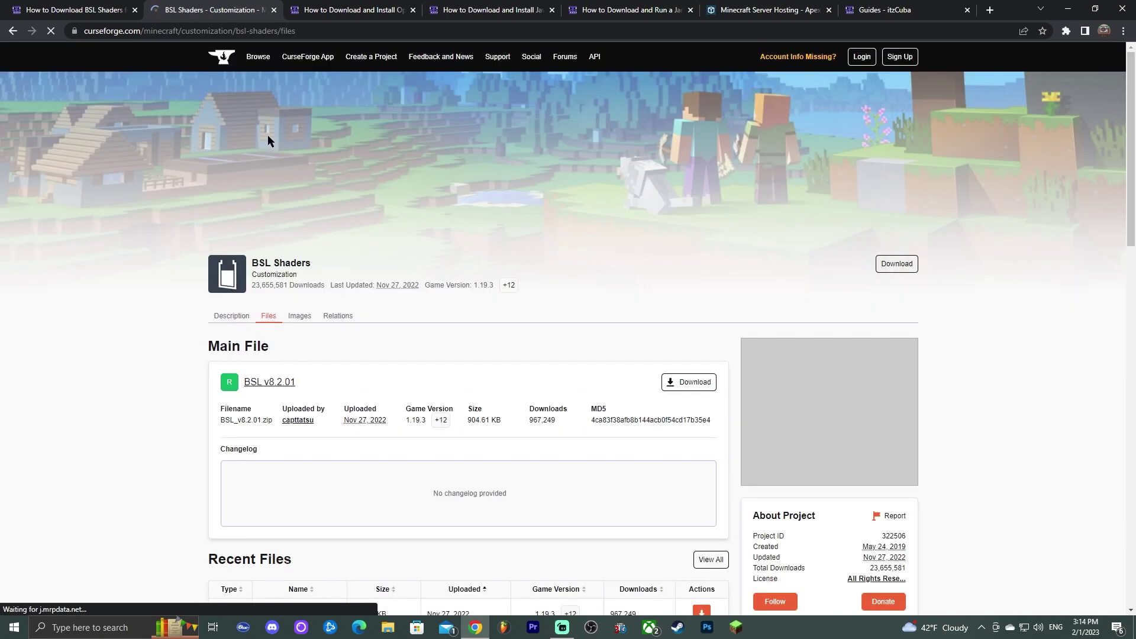
{"action": "scroll", "coordinate": [405, 264], "scroll_direction": "down", "scroll_amount": 4}
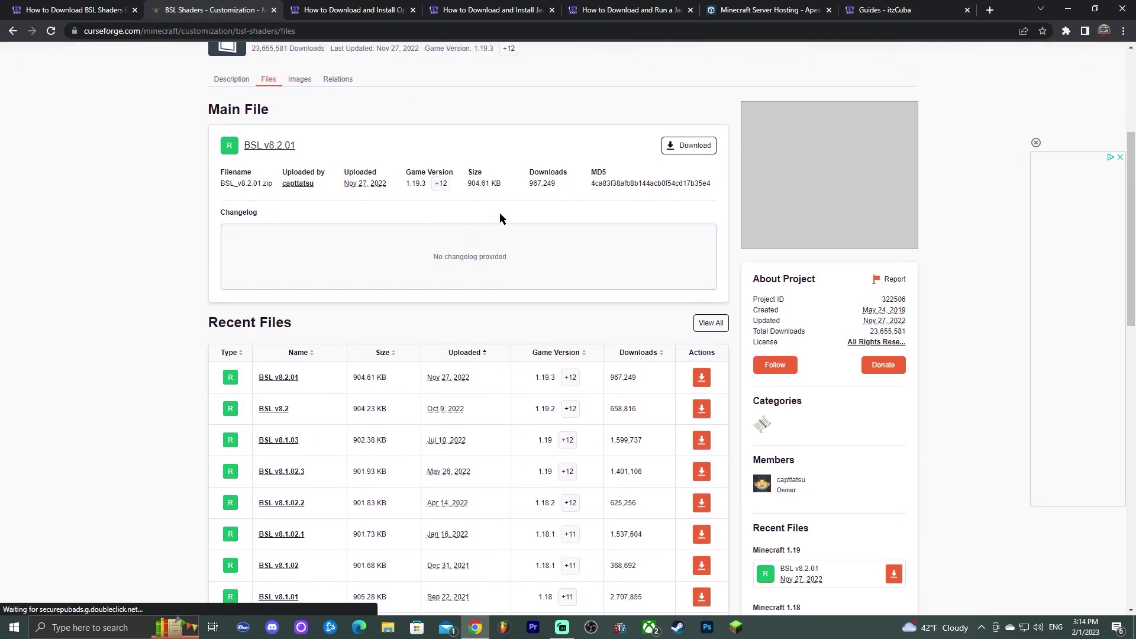
{"action": "scroll", "coordinate": [532, 296], "scroll_direction": "down", "scroll_amount": 2}
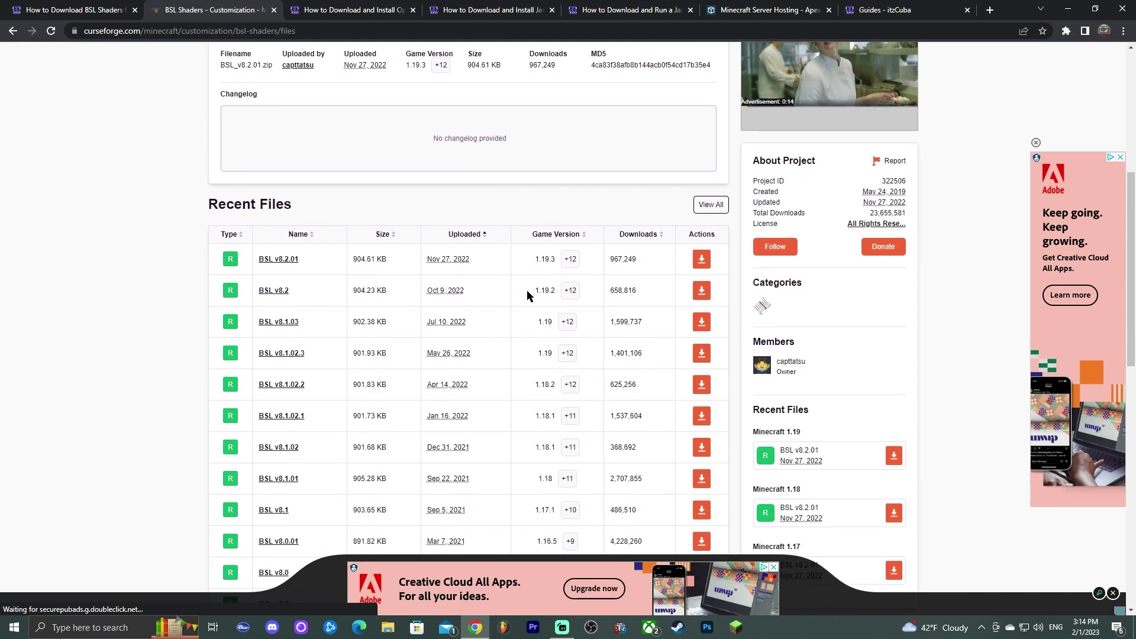
{"action": "double_click", "coordinate": [537, 259]}
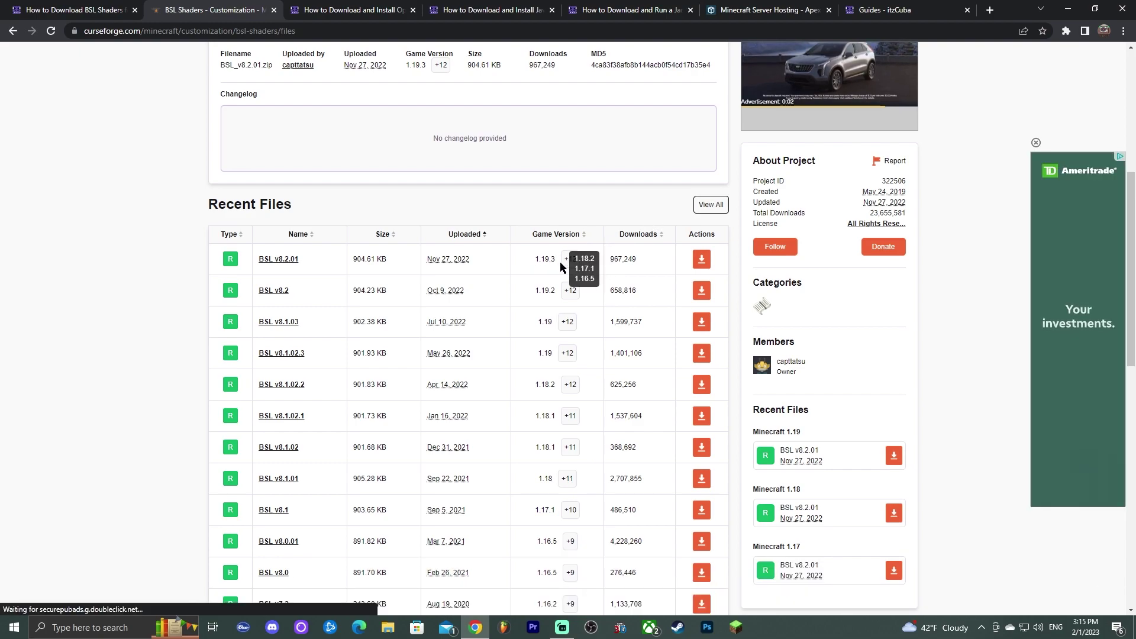
{"action": "left_click", "coordinate": [556, 255]}
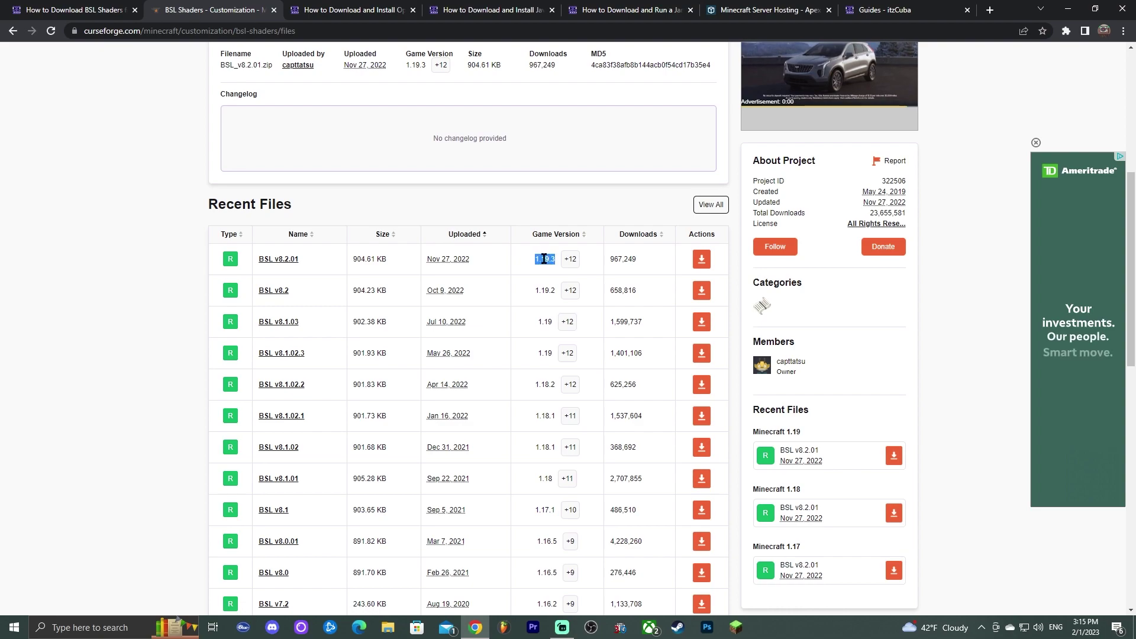
{"action": "left_click", "coordinate": [699, 261]}
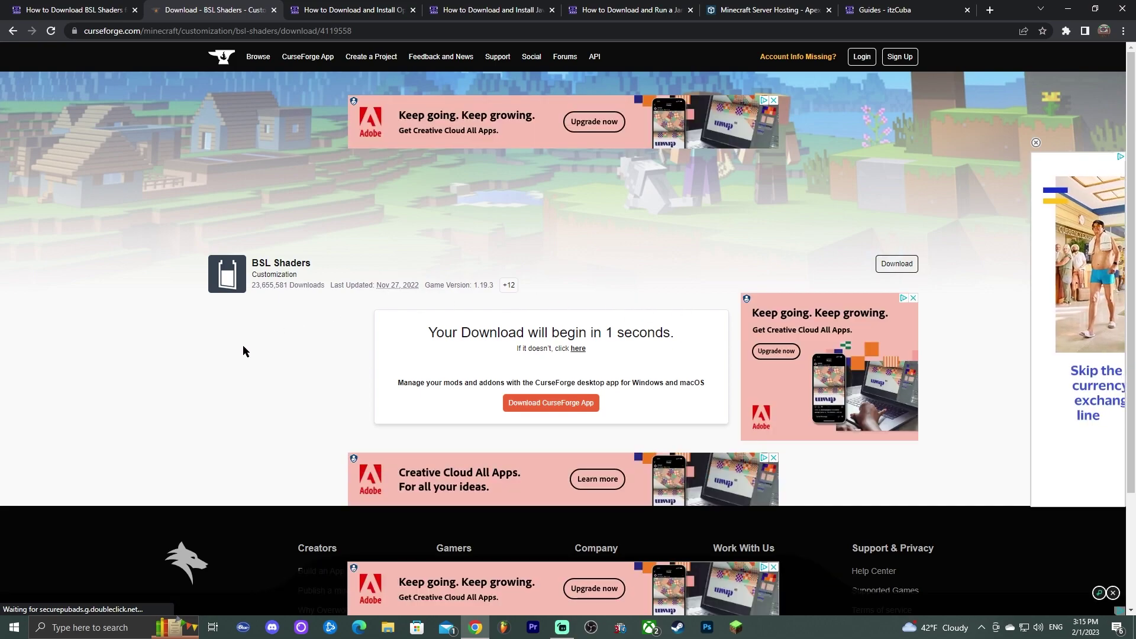
{"action": "key", "text": "super+Down"}
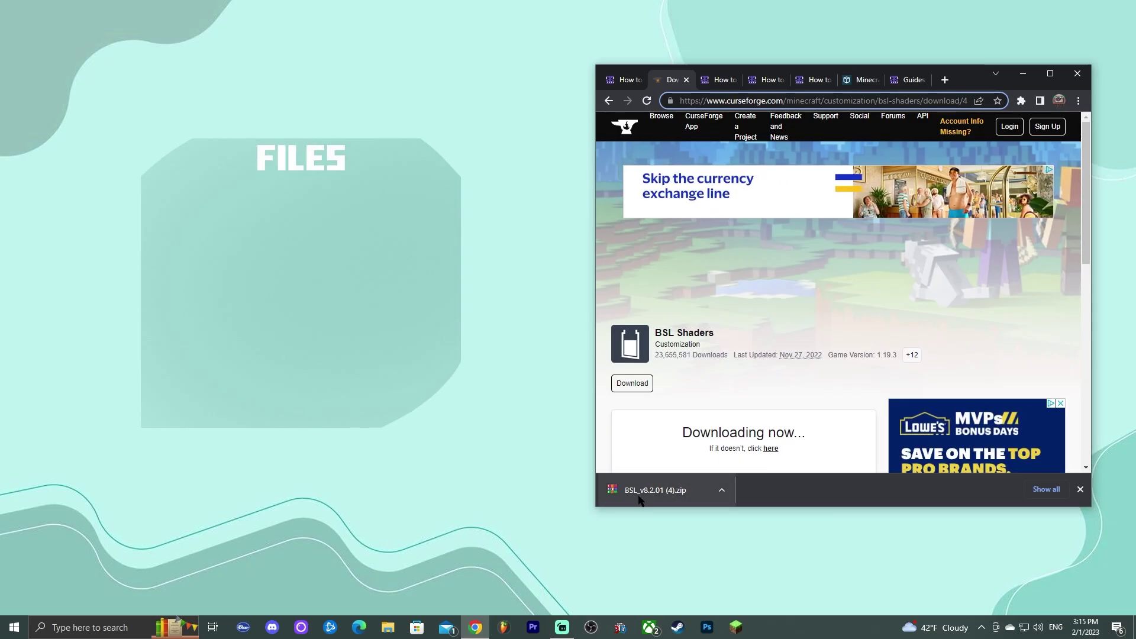
Drag BSL_v8.2.01 (4).zip onto the desktop and maximize Chrome again.
{"action": "left_click_drag", "start_coordinate": [679, 505], "coordinate": [249, 224]}
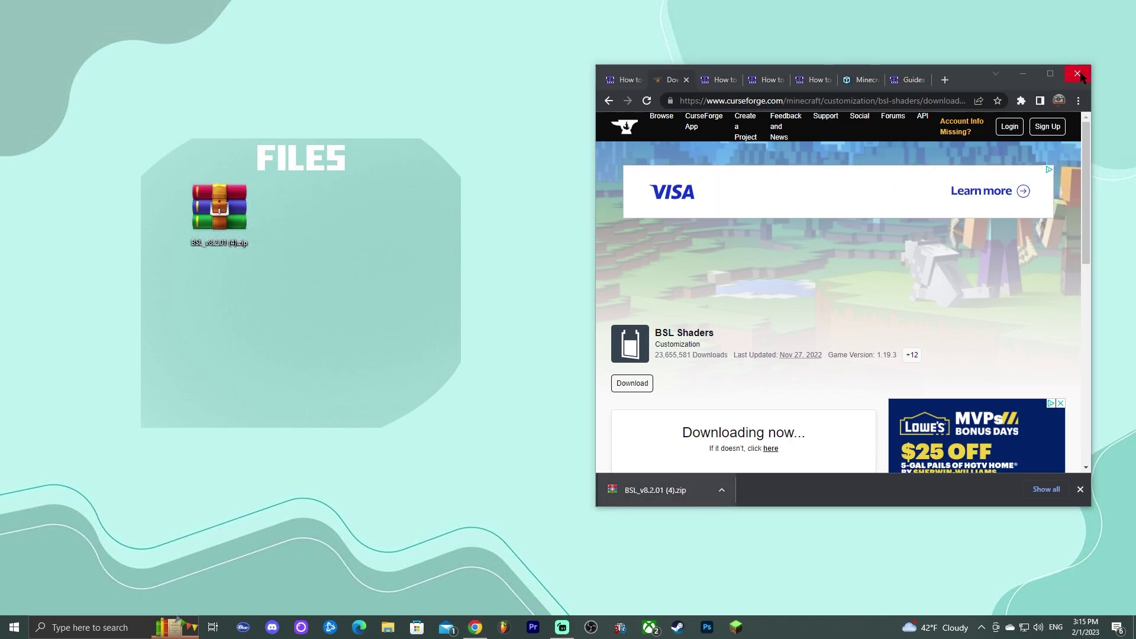
{"action": "left_click", "coordinate": [1051, 73]}
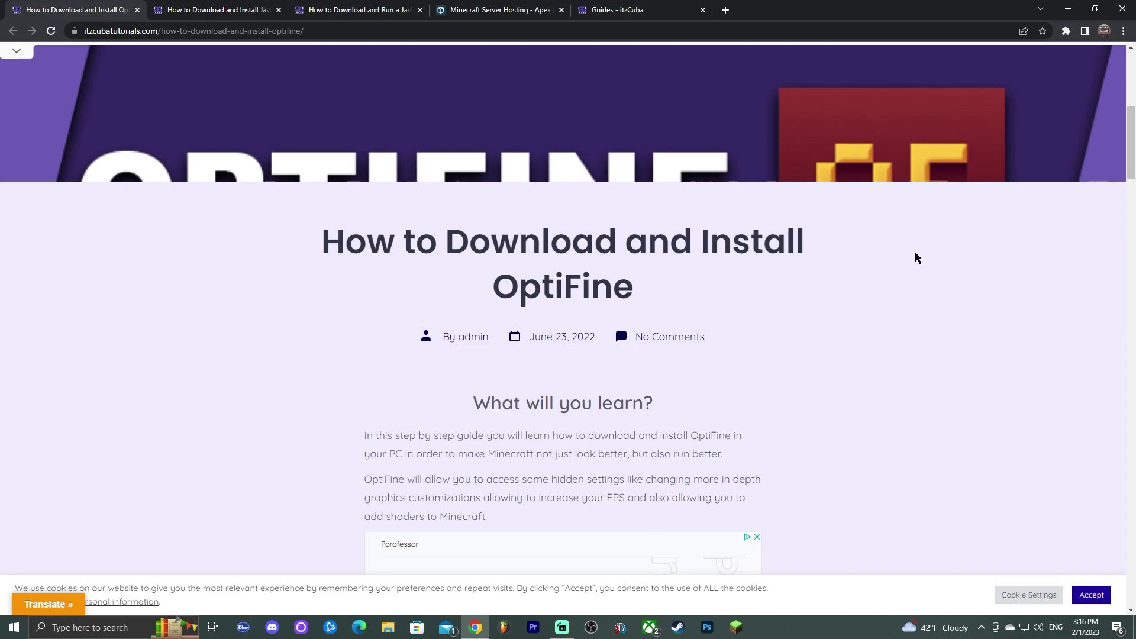
Open the OptiFine downloads page from the guide's 'Download OptiFine Here' link.
{"action": "scroll", "coordinate": [916, 253], "scroll_direction": "down", "scroll_amount": 10}
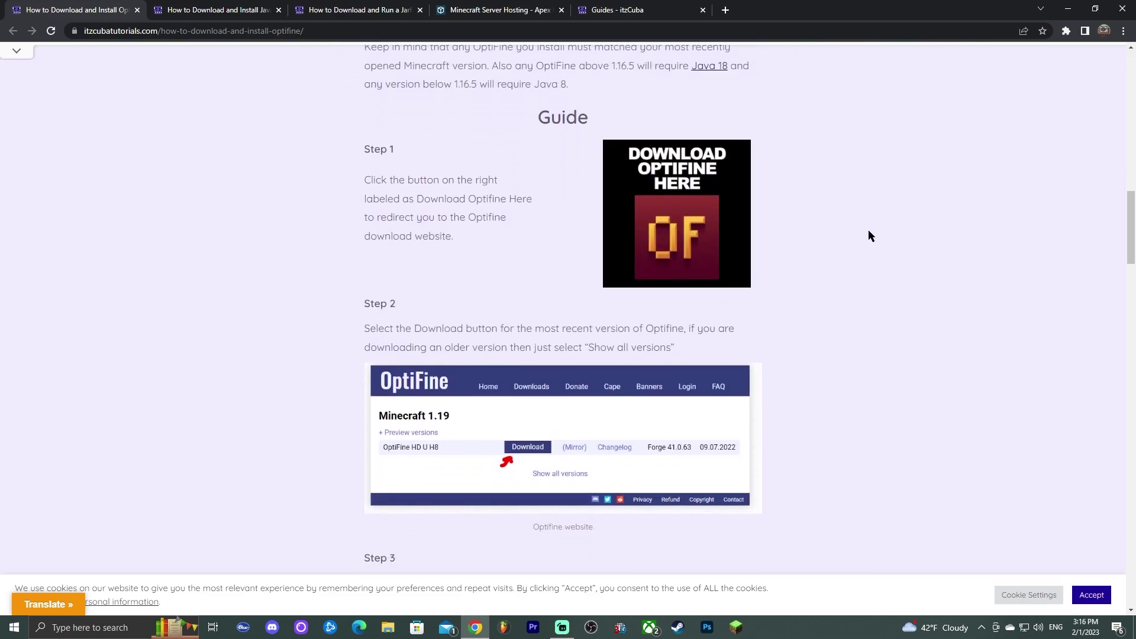
{"action": "scroll", "coordinate": [876, 225], "scroll_direction": "down", "scroll_amount": 10}
{"action": "scroll", "coordinate": [884, 226], "scroll_direction": "up", "scroll_amount": 3}
{"action": "scroll", "coordinate": [887, 226], "scroll_direction": "up", "scroll_amount": 9}
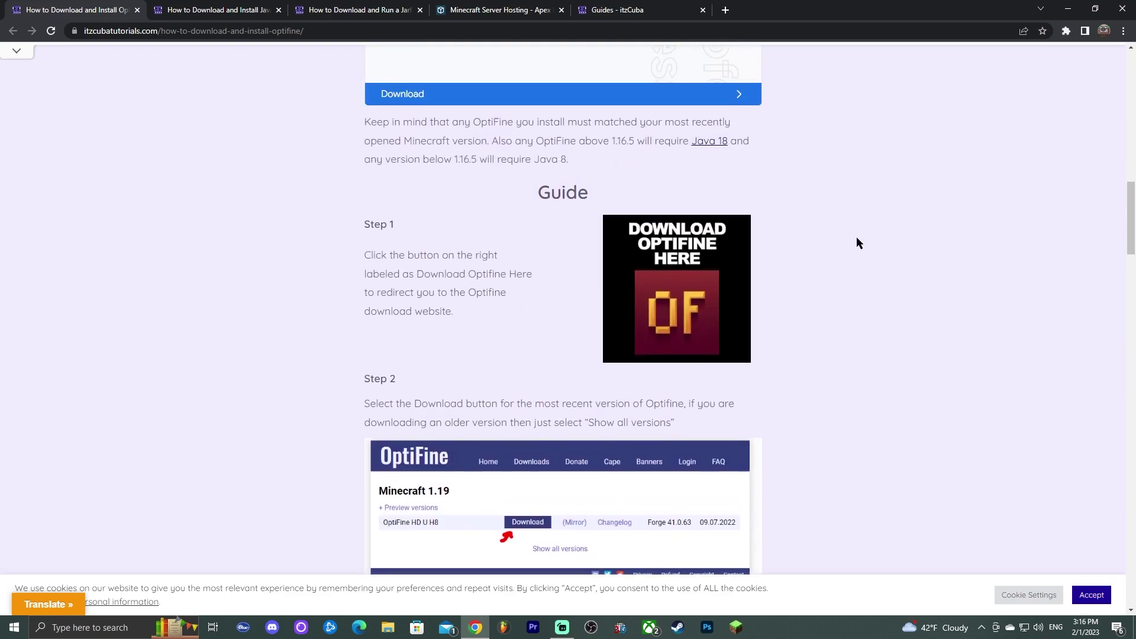
{"action": "scroll", "coordinate": [800, 294], "scroll_direction": "down", "scroll_amount": 1}
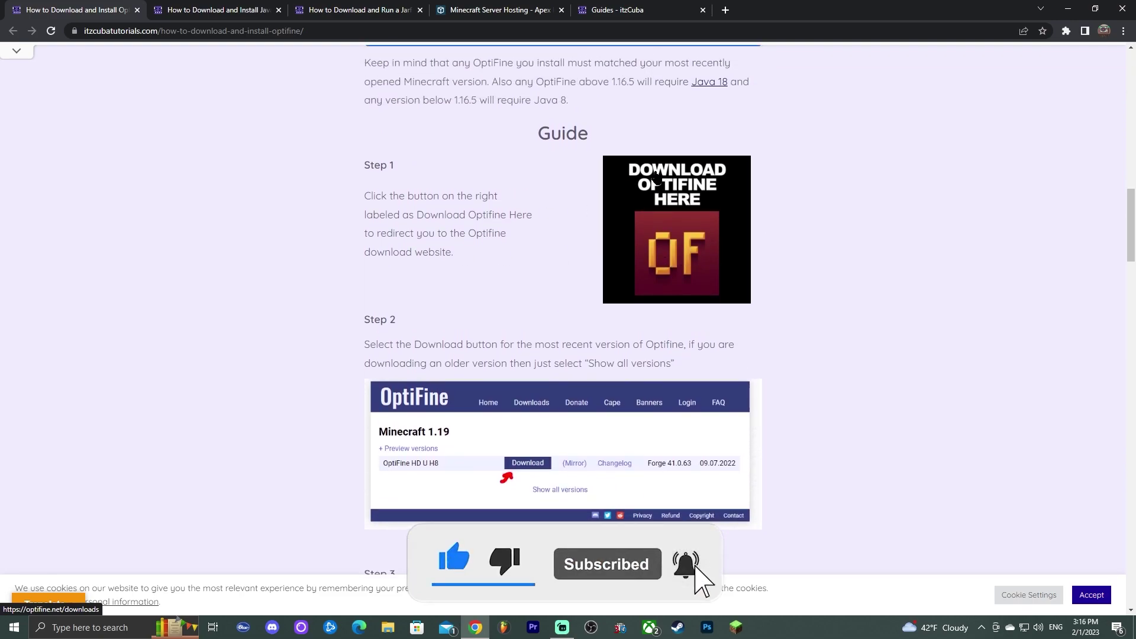
{"action": "left_click", "coordinate": [678, 201]}
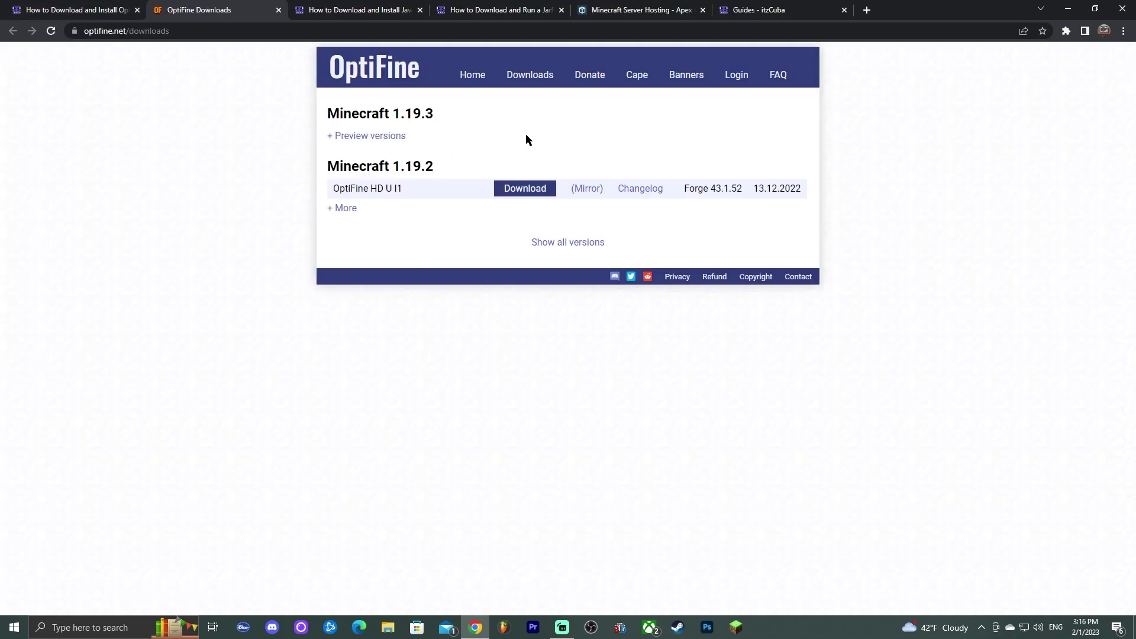
Expand the preview versions listed for Minecraft 1.19.3.
{"action": "left_click_drag", "start_coordinate": [434, 114], "coordinate": [392, 119]}
{"action": "left_click", "coordinate": [481, 121]}
{"action": "left_click", "coordinate": [452, 118]}
{"action": "left_click_drag", "start_coordinate": [460, 110], "coordinate": [395, 113]}
{"action": "left_click", "coordinate": [391, 136]}
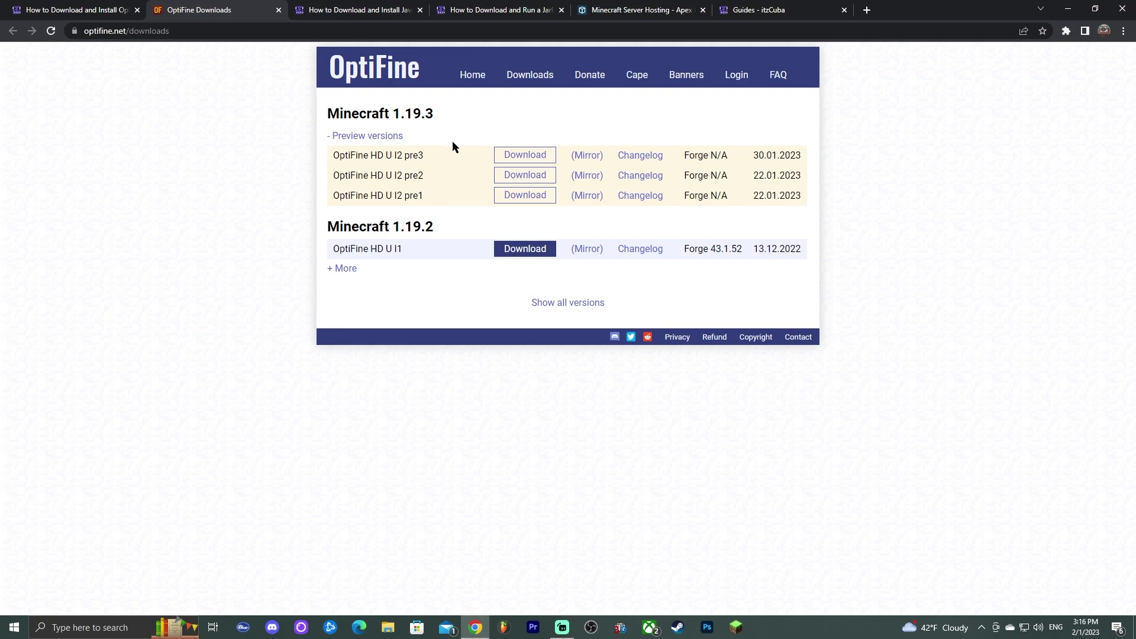
{"action": "left_click", "coordinate": [408, 135]}
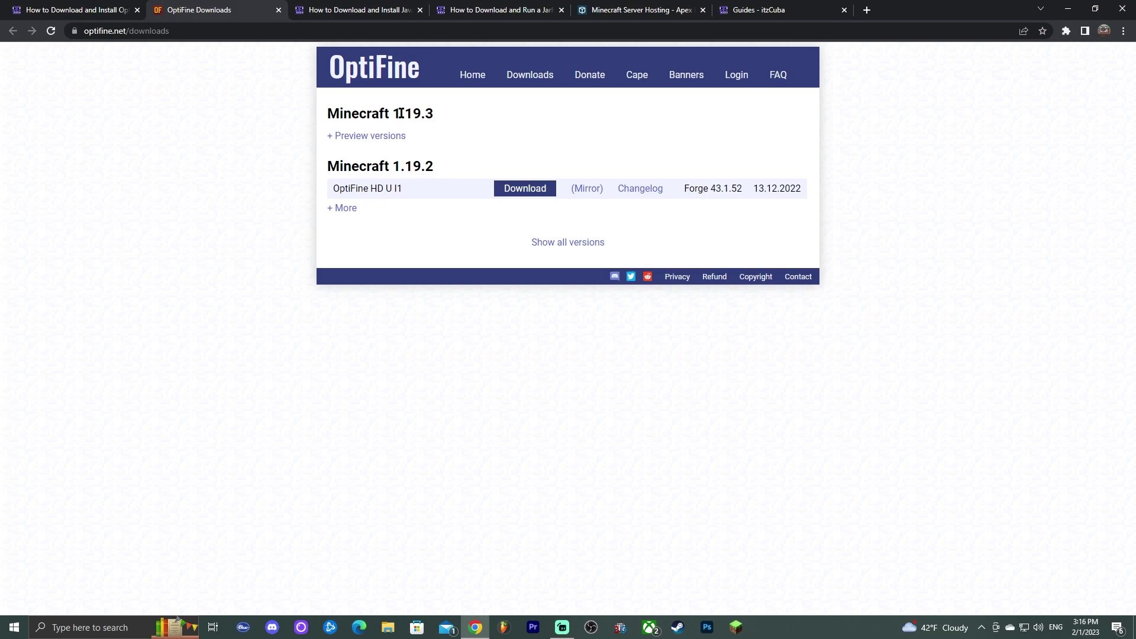
{"action": "left_click", "coordinate": [352, 138]}
Download the OptiFine 1.19.3 HD U I2 pre3 preview jar, skipping the ad page.
{"action": "left_click_drag", "start_coordinate": [431, 156], "coordinate": [403, 155]}
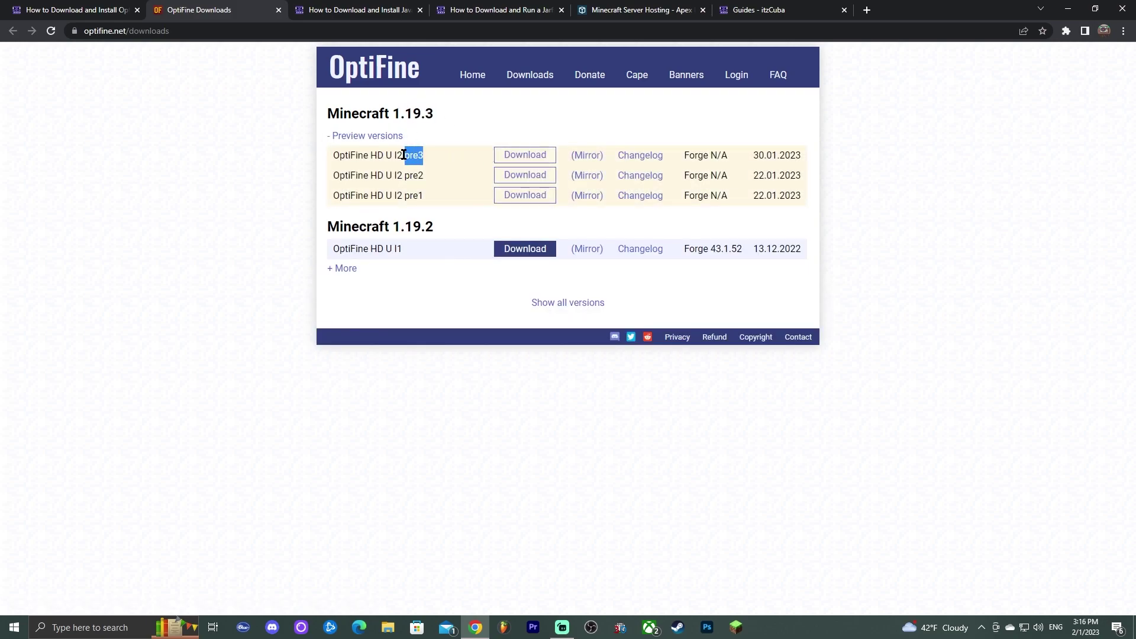
{"action": "left_click", "coordinate": [467, 153]}
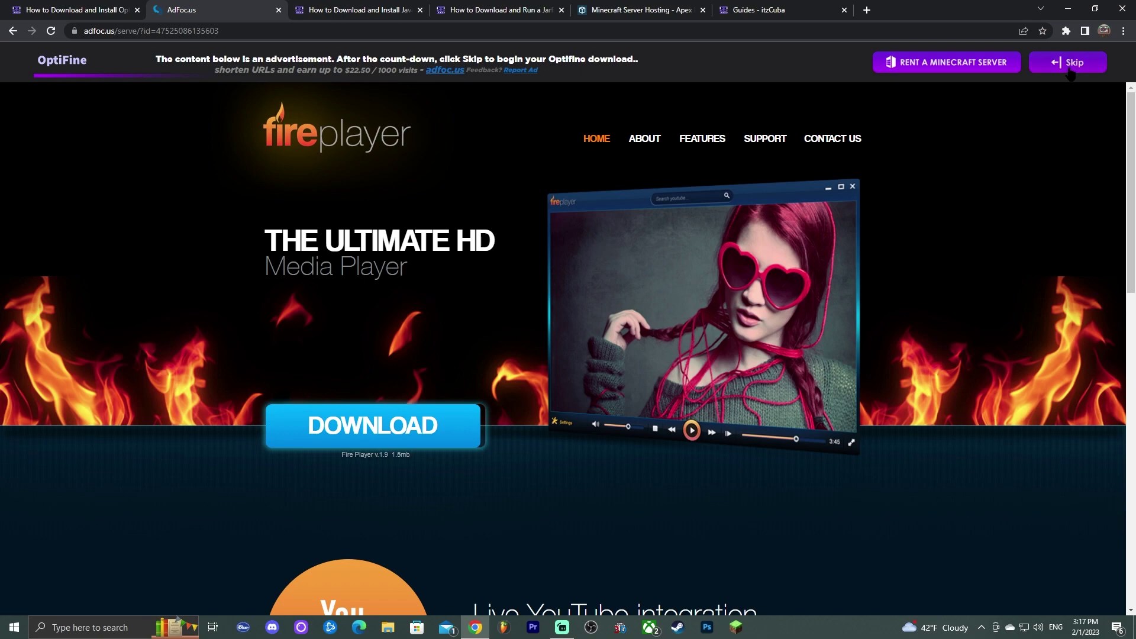
{"action": "left_click", "coordinate": [1078, 65]}
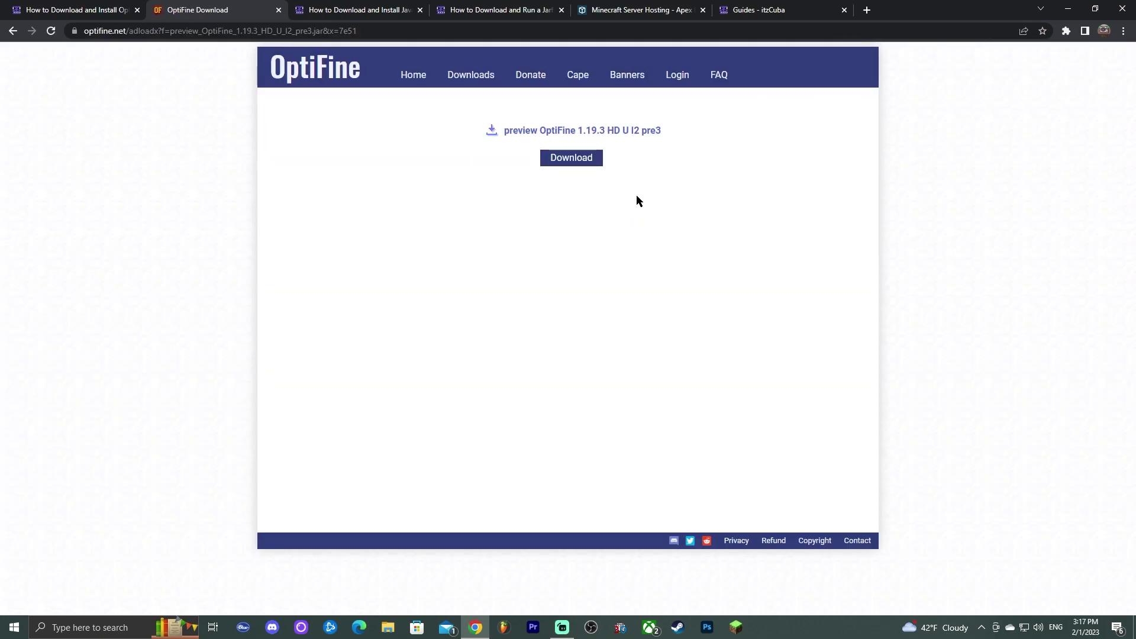
{"action": "left_click", "coordinate": [580, 159]}
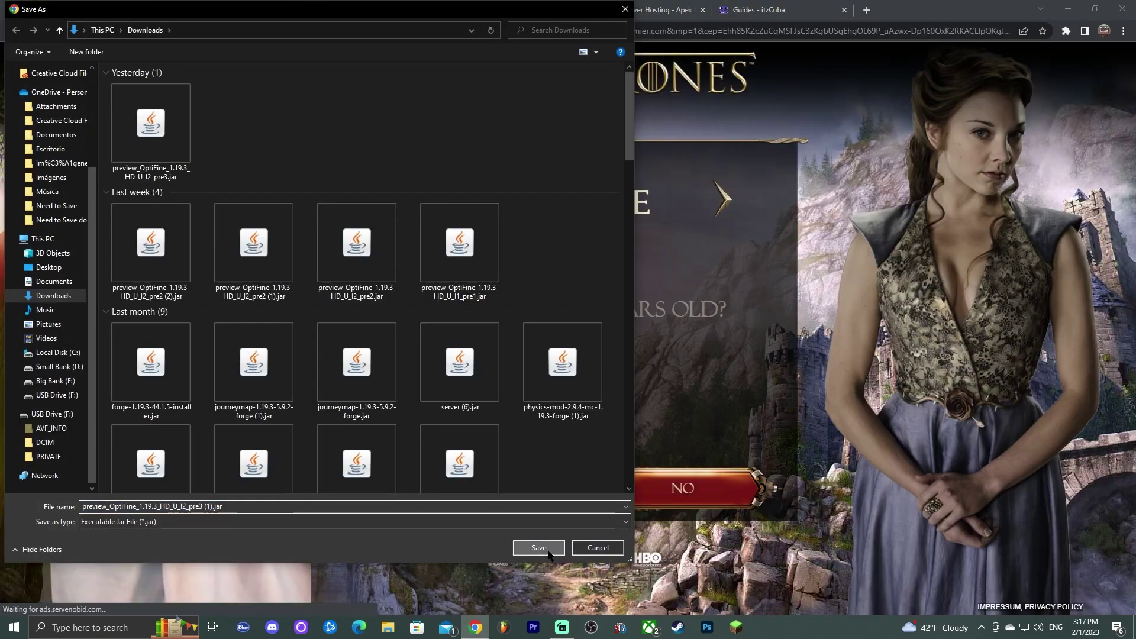
Save the OptiFine preview jar and drag it onto the desktop.
{"action": "left_click", "coordinate": [536, 545]}
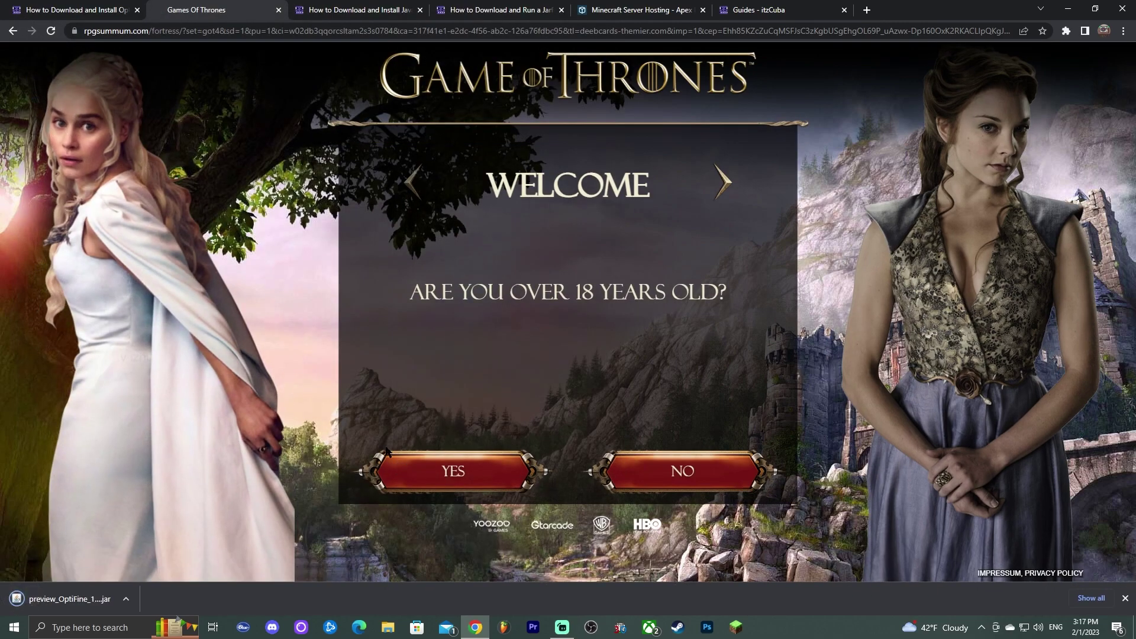
{"action": "left_click_drag", "start_coordinate": [894, 6], "coordinate": [834, 32]}
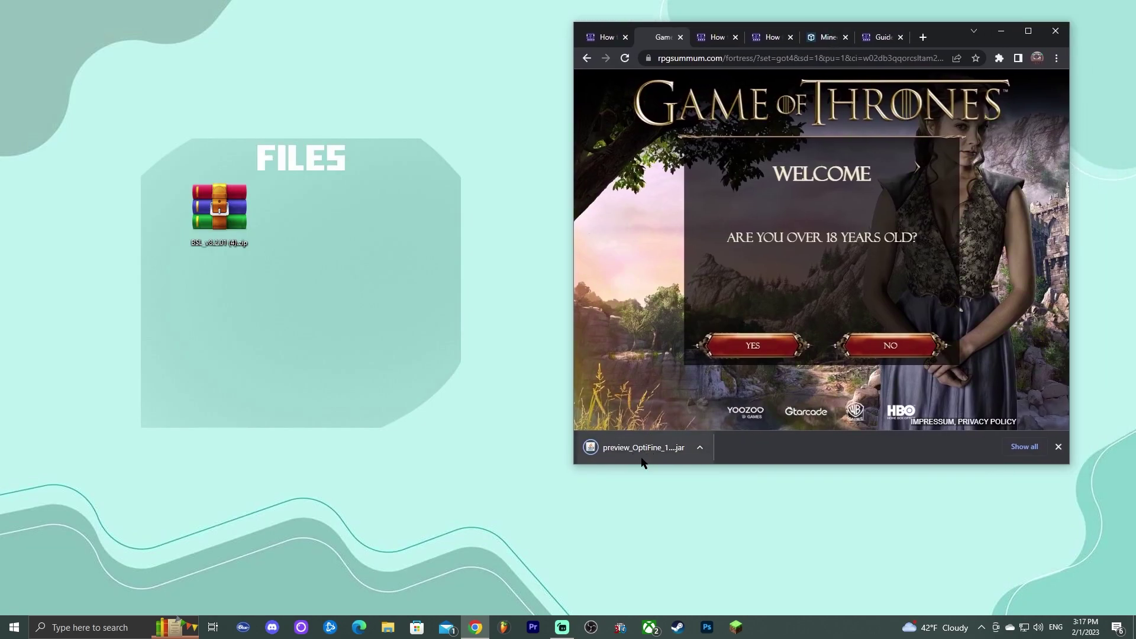
{"action": "left_click", "coordinate": [322, 293]}
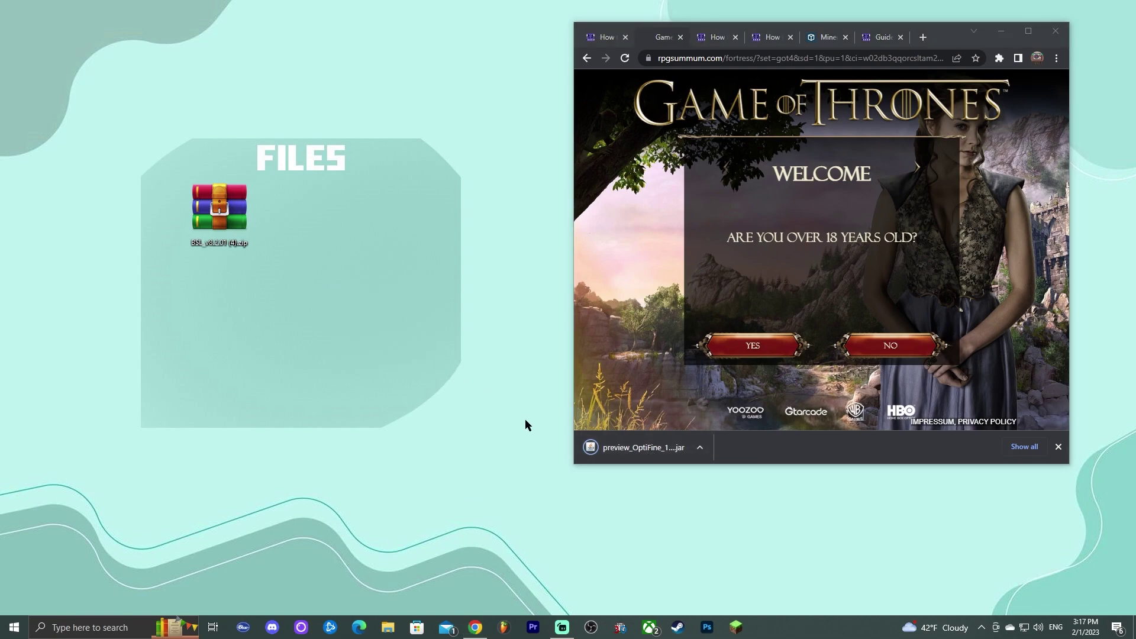
{"action": "left_click", "coordinate": [593, 448]}
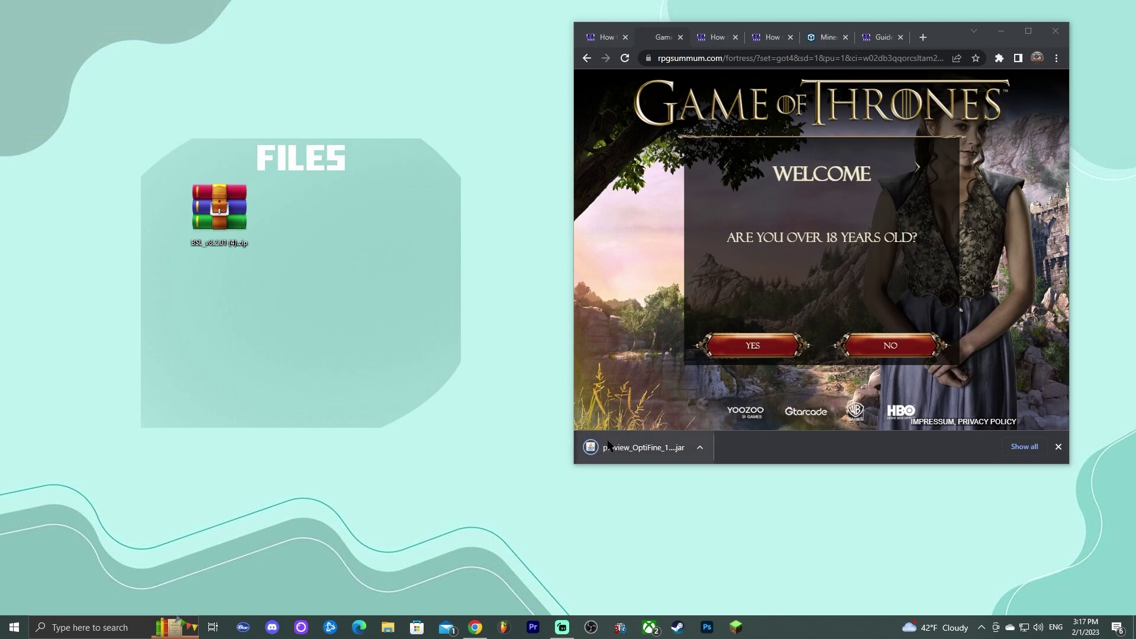
{"action": "left_click_drag", "start_coordinate": [646, 451], "coordinate": [357, 237]}
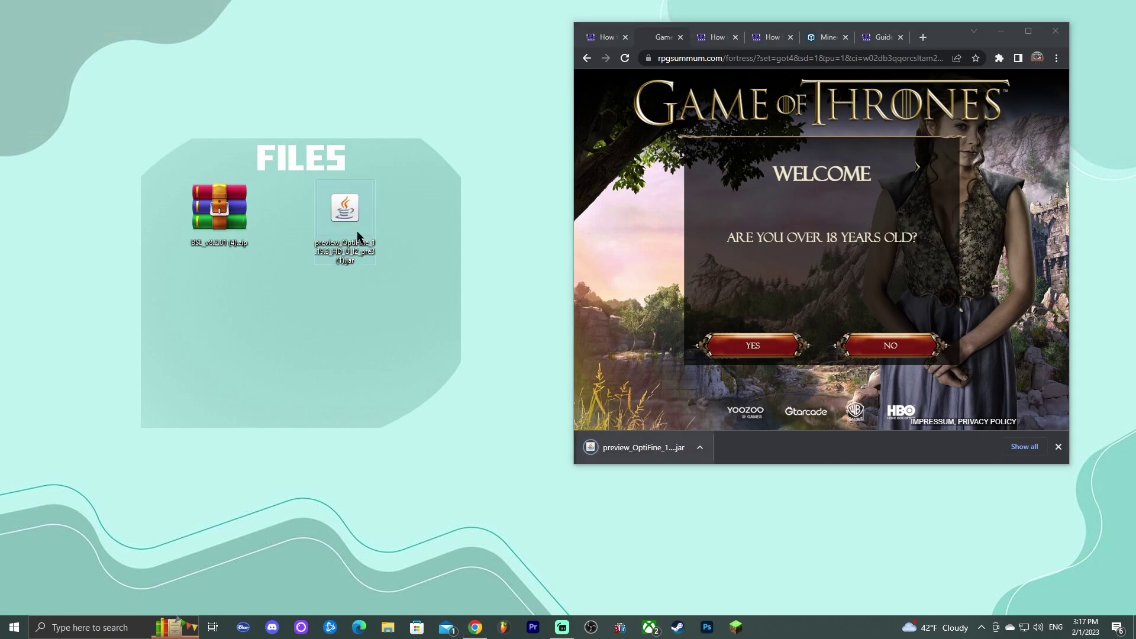
Refresh the desktop to confirm the OptiFine jar, then start a Windows search.
{"action": "right_click", "coordinate": [454, 191]}
{"action": "left_click", "coordinate": [457, 220]}
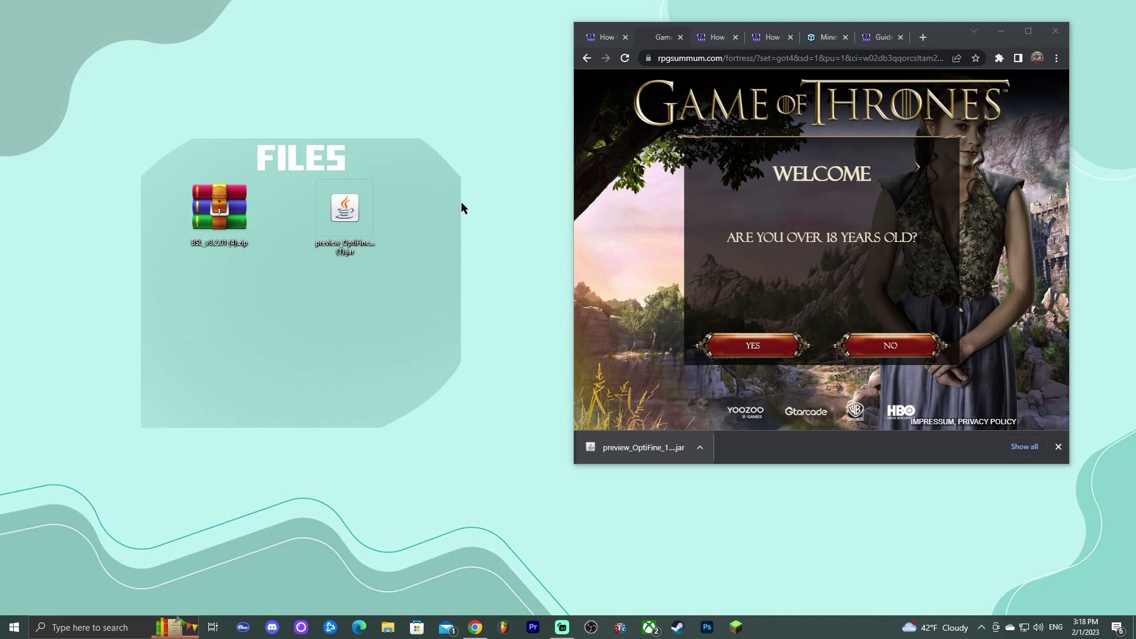
{"action": "left_click", "coordinate": [353, 219]}
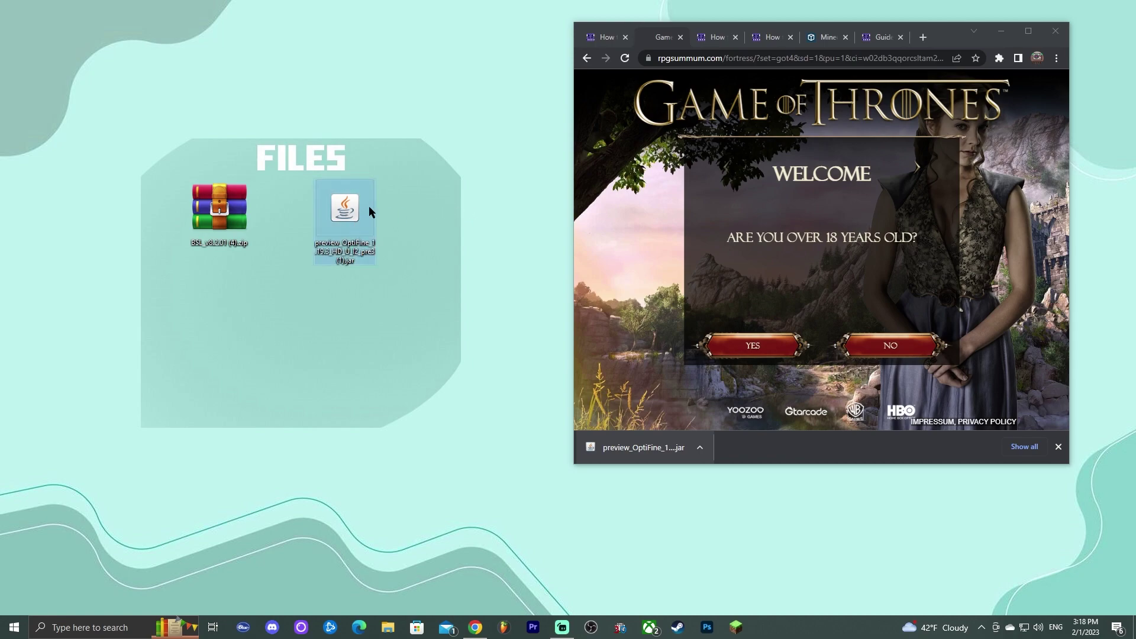
{"action": "left_click", "coordinate": [376, 203]}
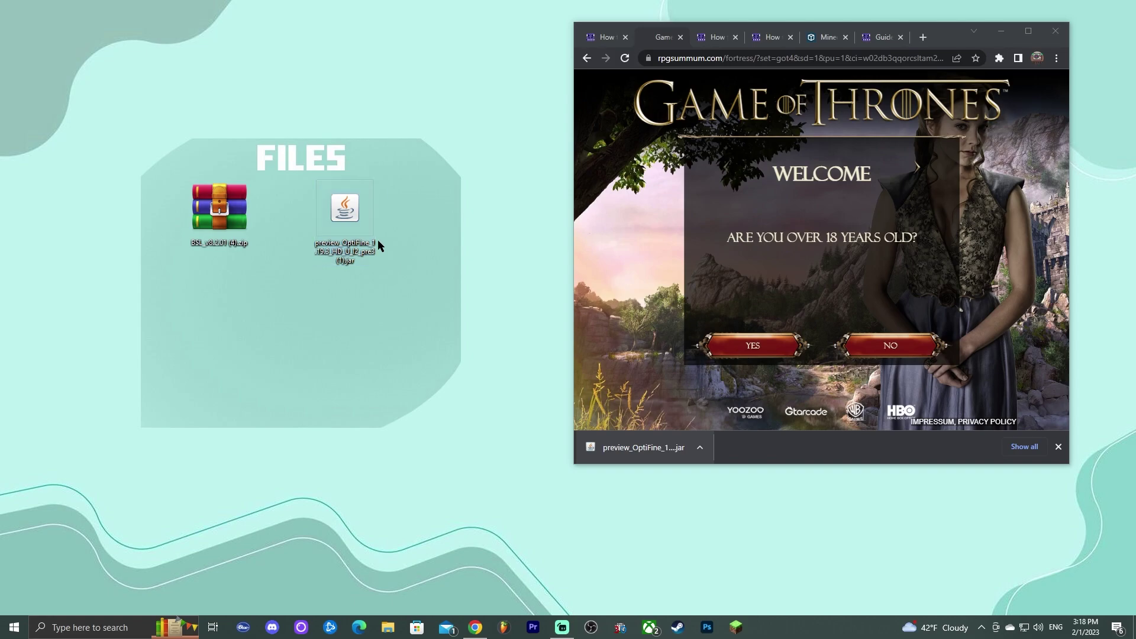
{"action": "left_click", "coordinate": [102, 629]}
Uninstall Java(TM) SE Development Kit 17.0.6 through Add or remove programs, then close Settings.
{"action": "type", "text": "add"}
{"action": "left_click", "coordinate": [178, 337]}
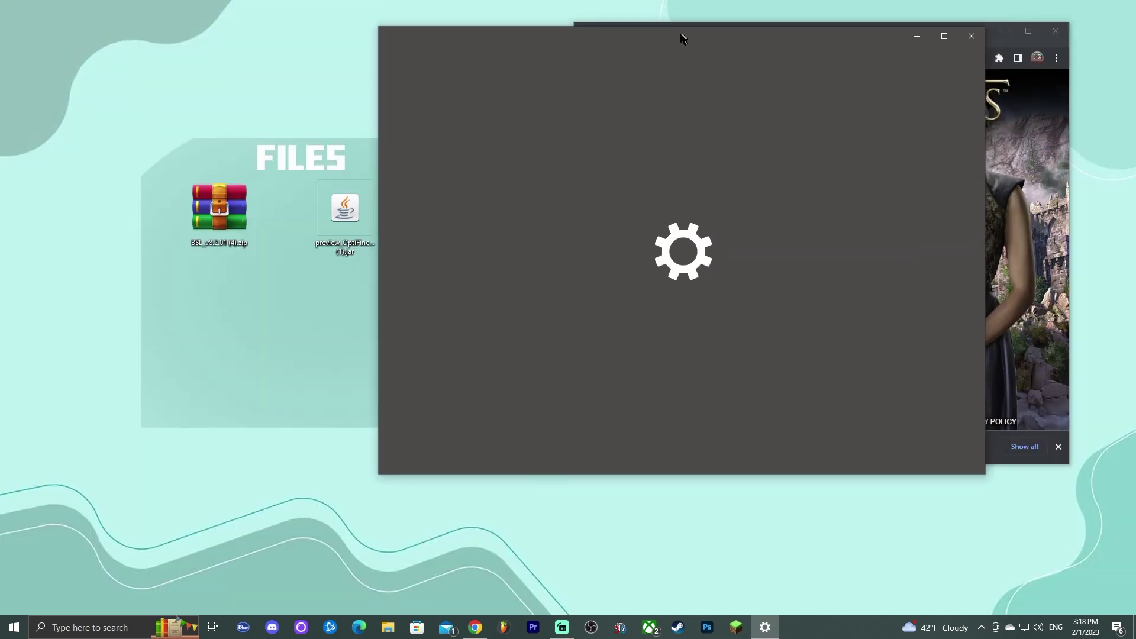
{"action": "left_click_drag", "start_coordinate": [681, 37], "coordinate": [558, 105]}
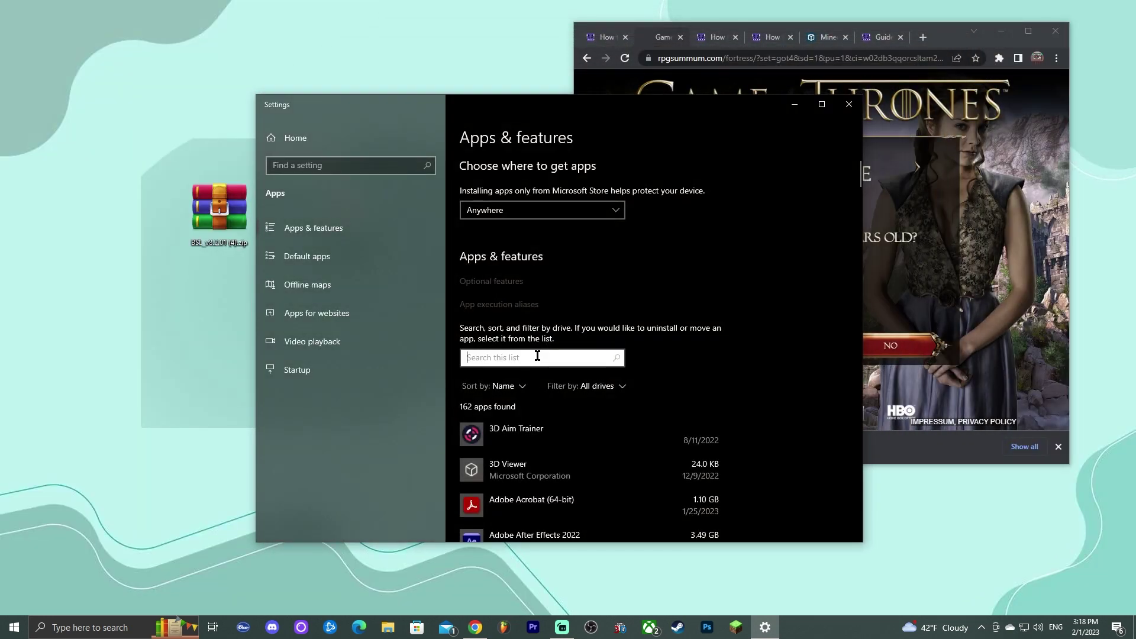
{"action": "type", "text": "java"}
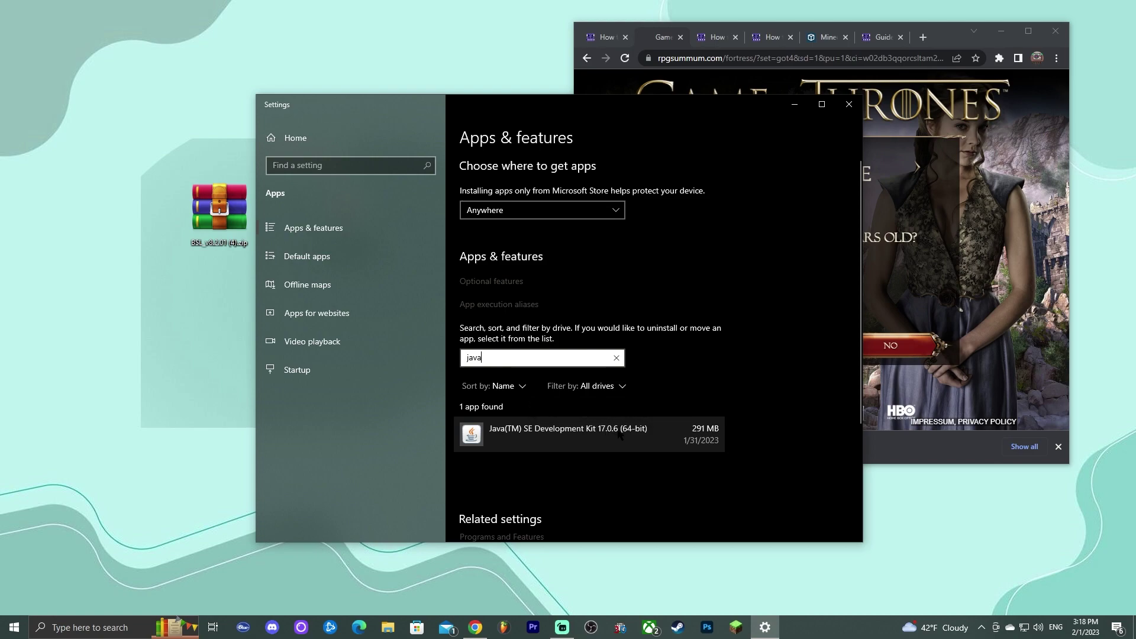
{"action": "left_click_drag", "start_coordinate": [355, 104], "coordinate": [416, 90]}
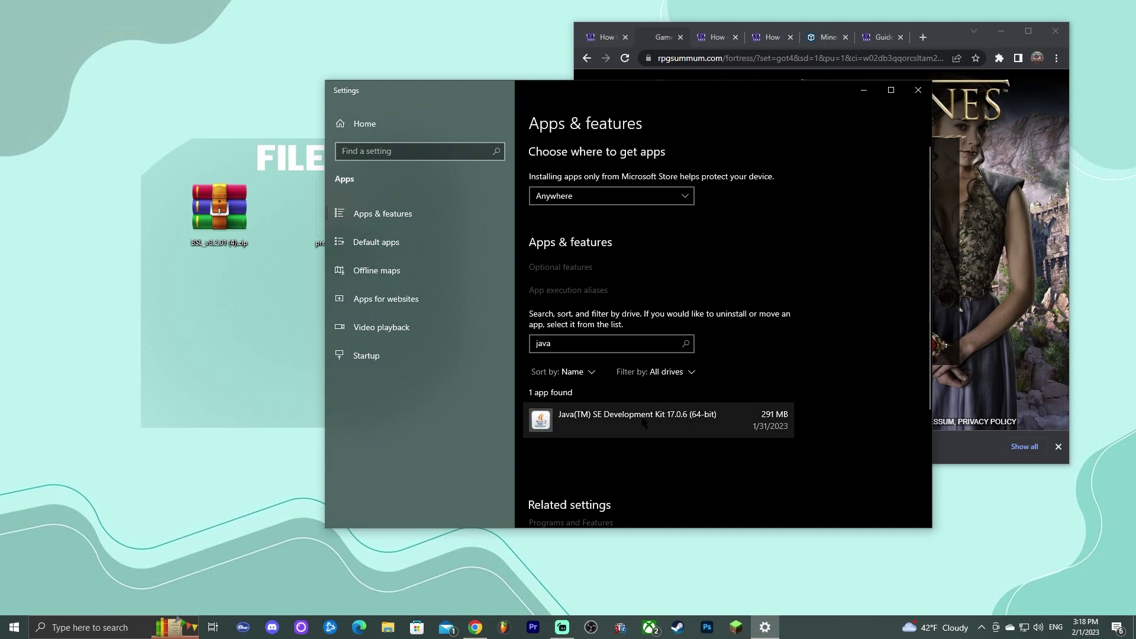
{"action": "left_click", "coordinate": [696, 425]}
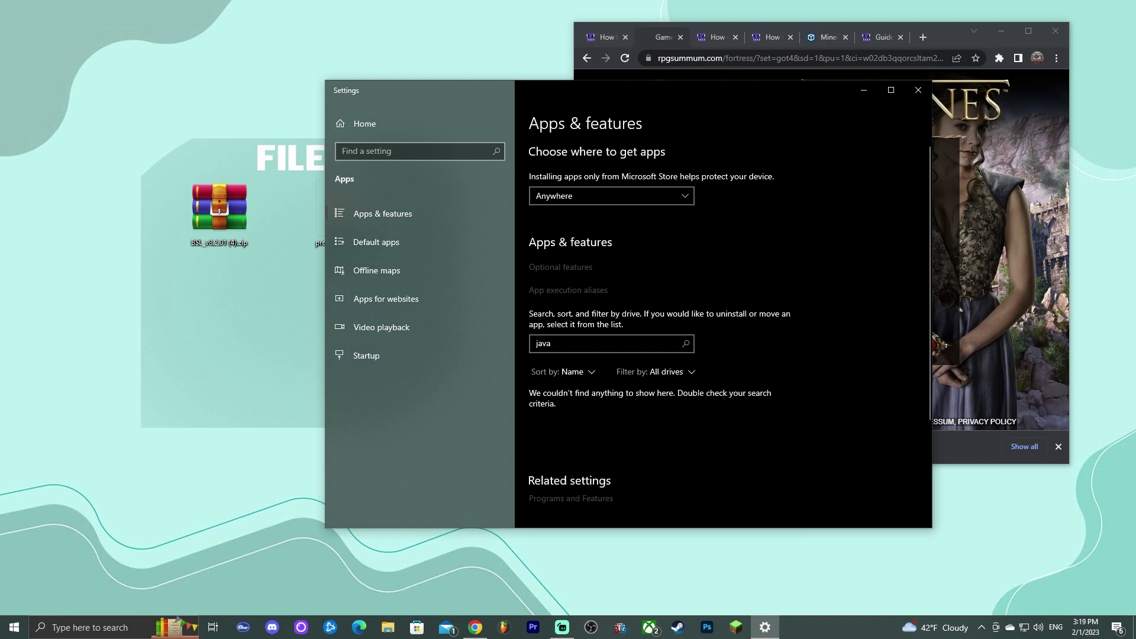
{"action": "left_click", "coordinate": [918, 90]}
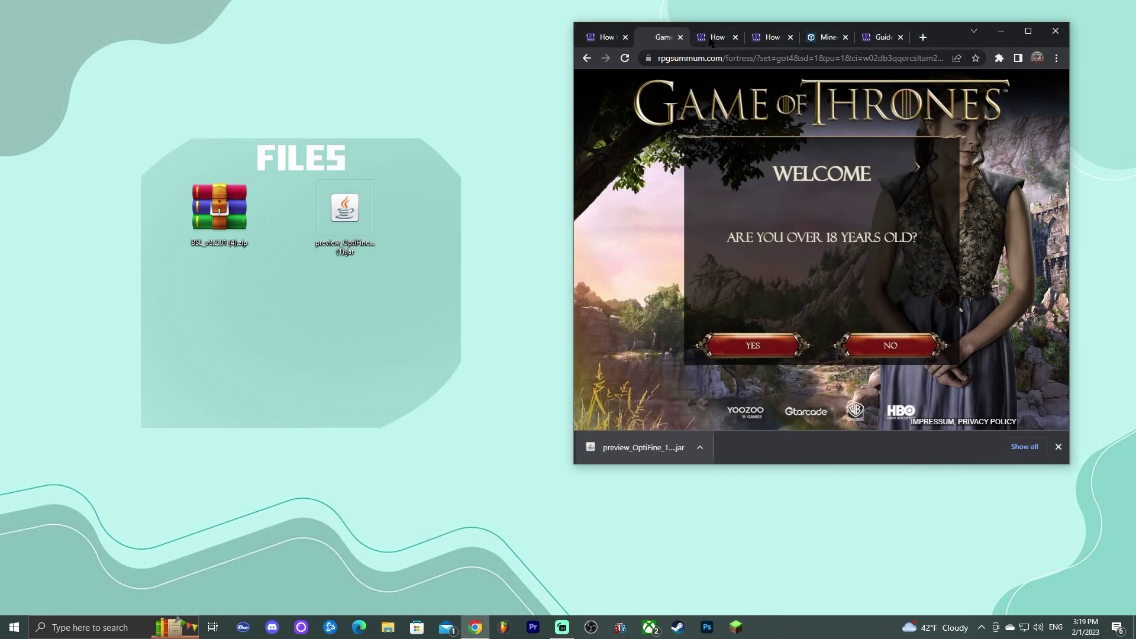
Maximize Chrome on the Java guide, hide the downloads bar and close the OptiFine and Game of Thrones tabs.
{"action": "left_click", "coordinate": [713, 37]}
{"action": "left_click", "coordinate": [1028, 31]}
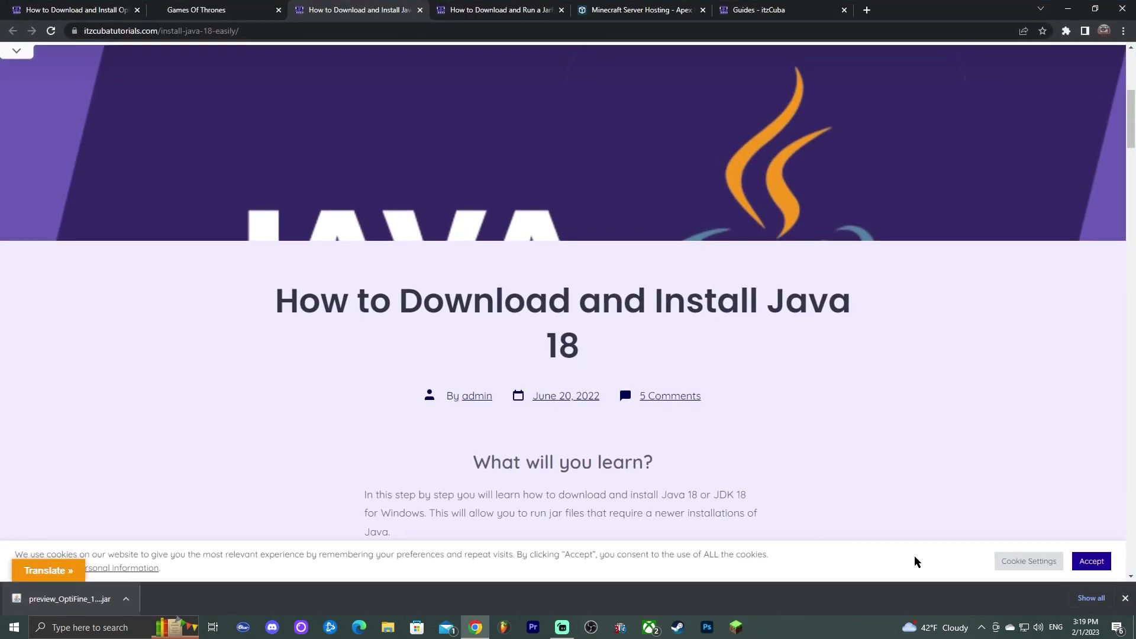
{"action": "left_click", "coordinate": [1125, 598]}
{"action": "scroll", "coordinate": [350, 200], "scroll_direction": "down", "scroll_amount": 4}
{"action": "scroll", "coordinate": [452, 194], "scroll_direction": "down", "scroll_amount": 2}
{"action": "left_click", "coordinate": [137, 10]}
{"action": "left_click", "coordinate": [137, 10]}
{"action": "scroll", "coordinate": [548, 194], "scroll_direction": "down", "scroll_amount": 4}
{"action": "scroll", "coordinate": [851, 231], "scroll_direction": "down", "scroll_amount": 20}
{"action": "scroll", "coordinate": [853, 224], "scroll_direction": "up", "scroll_amount": 12}
{"action": "scroll", "coordinate": [854, 255], "scroll_direction": "up", "scroll_amount": 15}
Download the JDK 17 Windows x64 Installer .exe from Oracle's Java Downloads page.
{"action": "left_click", "coordinate": [720, 398]}
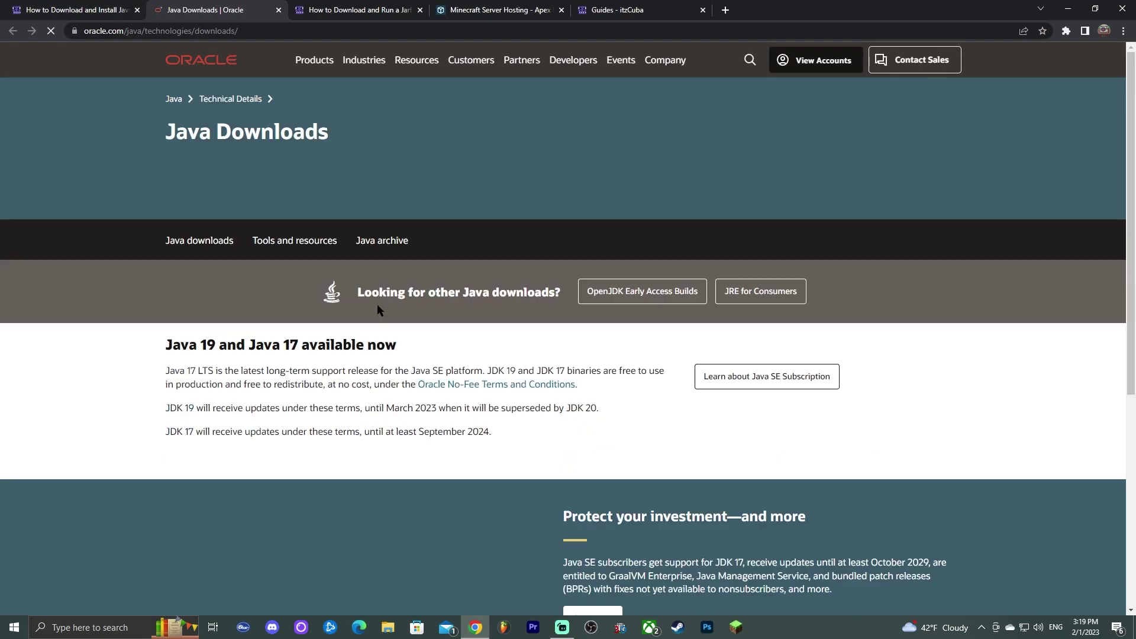
{"action": "scroll", "coordinate": [388, 331], "scroll_direction": "down", "scroll_amount": 1}
{"action": "scroll", "coordinate": [389, 341], "scroll_direction": "down", "scroll_amount": 2}
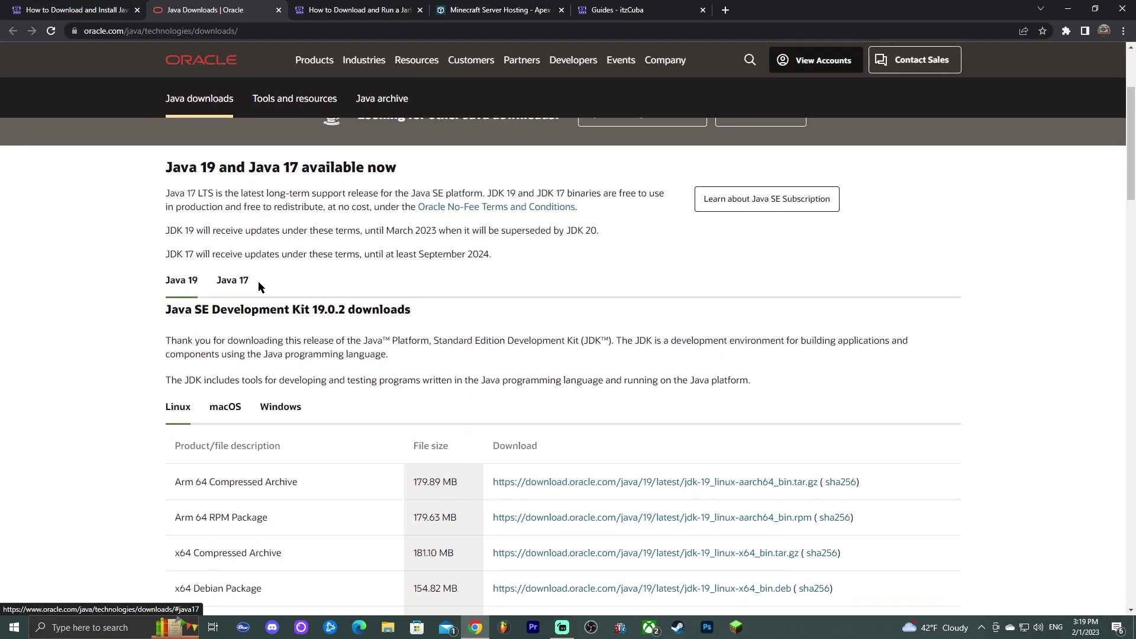
{"action": "left_click", "coordinate": [237, 282]}
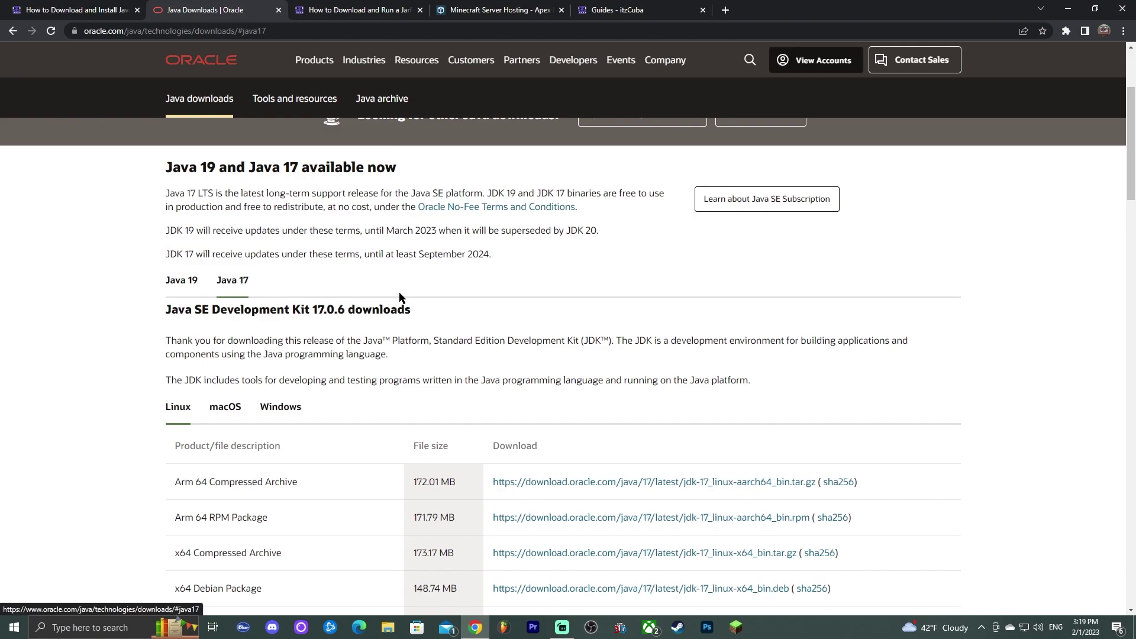
{"action": "scroll", "coordinate": [323, 291], "scroll_direction": "down", "scroll_amount": 2}
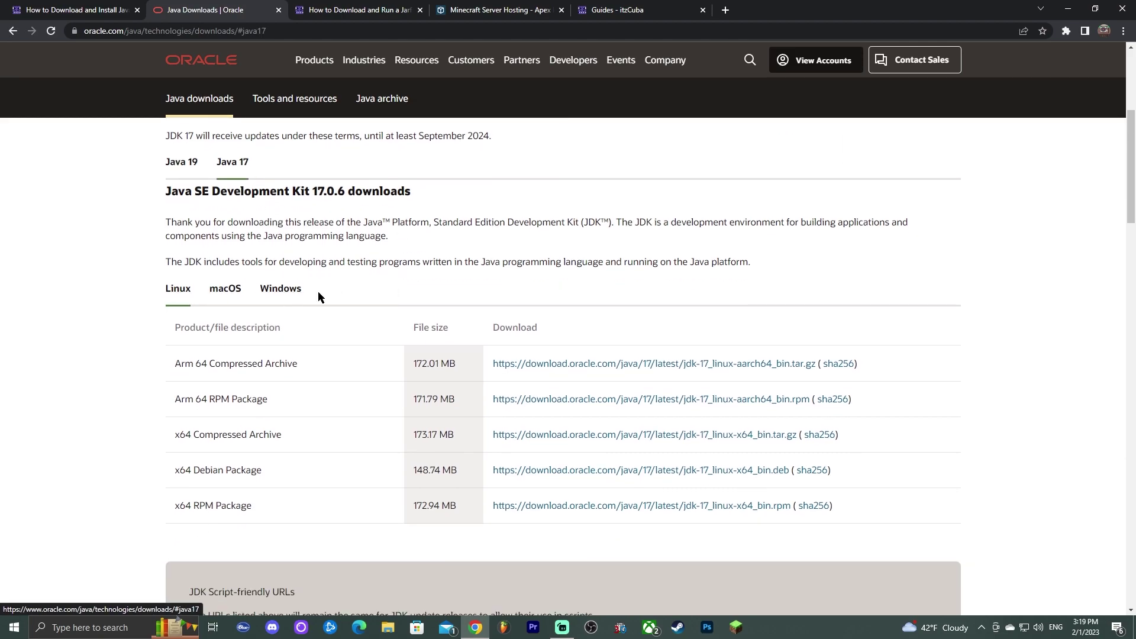
{"action": "left_click", "coordinate": [280, 290]}
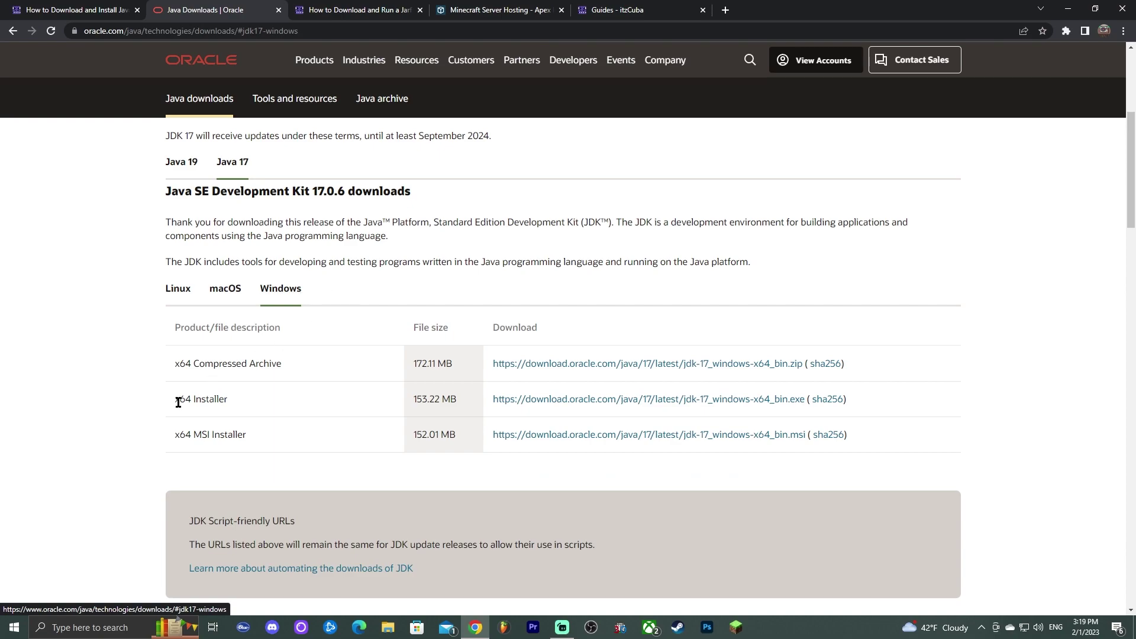
{"action": "left_click_drag", "start_coordinate": [173, 405], "coordinate": [236, 396]}
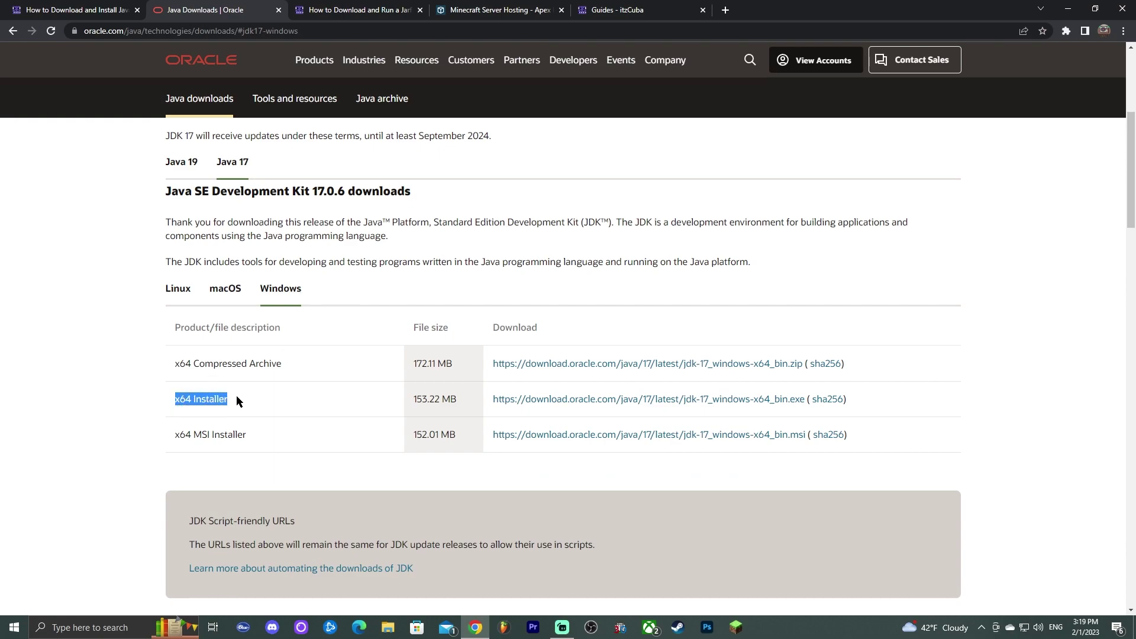
{"action": "left_click", "coordinate": [240, 395]}
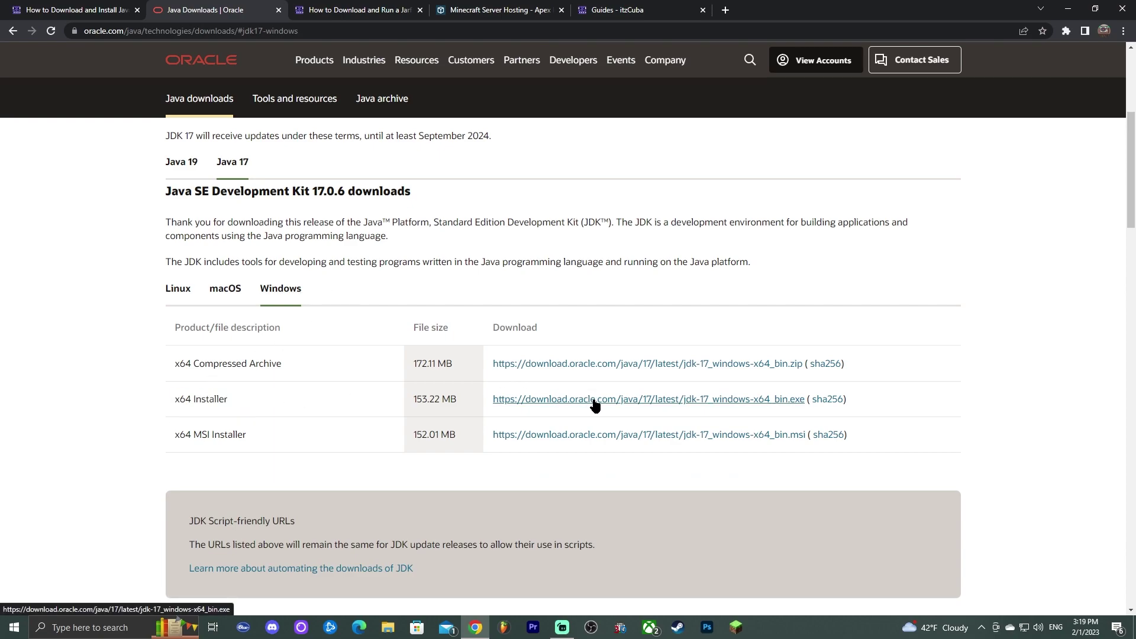
{"action": "left_click", "coordinate": [595, 403]}
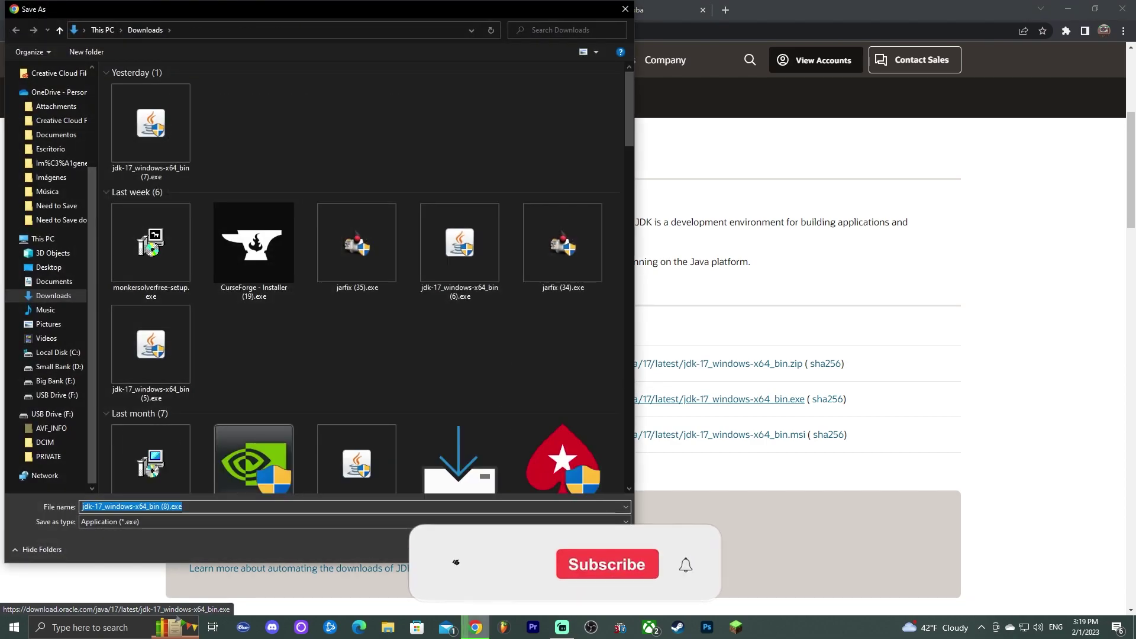
Save jdk-17_windows-x64_bin (8).exe, drag it onto the desktop, and minimize Chrome.
{"action": "key", "text": "Return"}
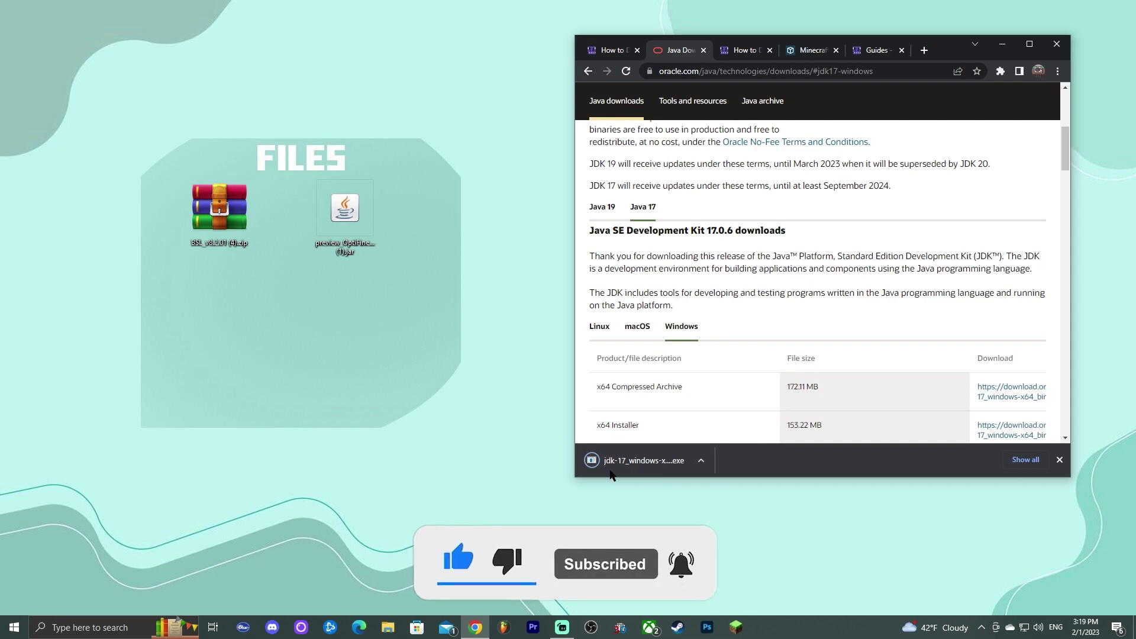
{"action": "left_click_drag", "start_coordinate": [640, 469], "coordinate": [284, 314]}
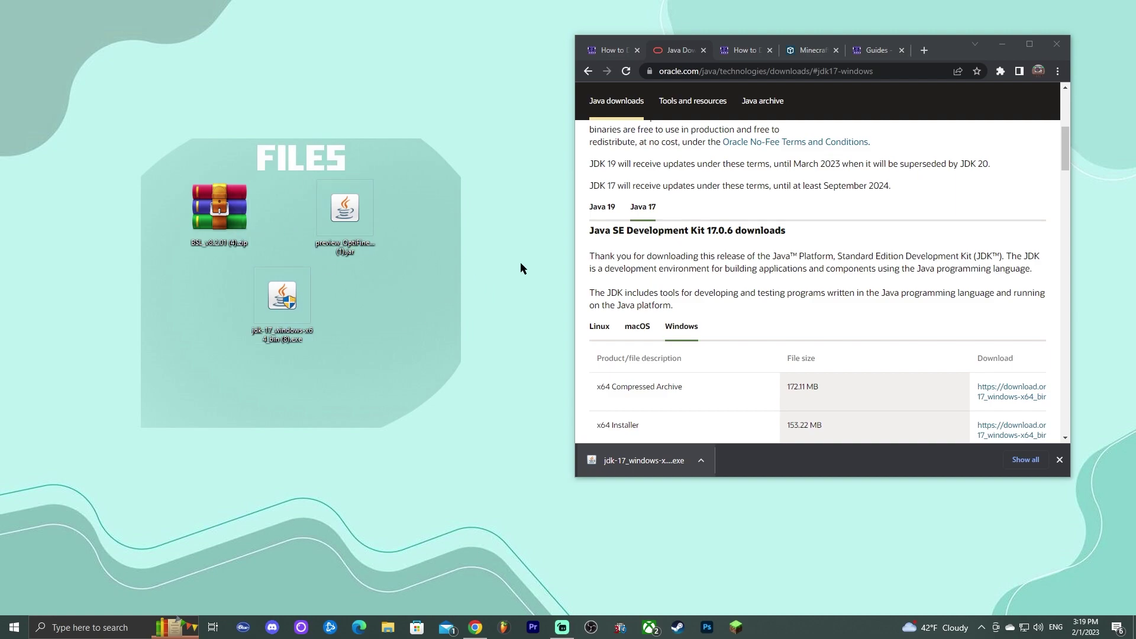
{"action": "left_click", "coordinate": [1002, 43]}
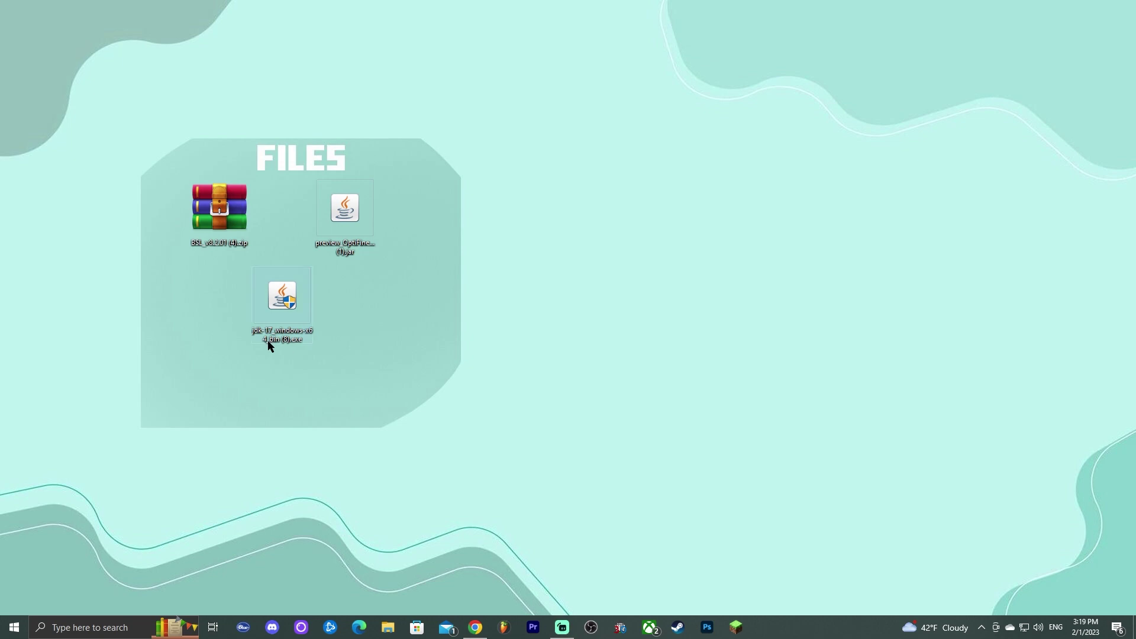
Install JDK 17.0.6 with the default folder and close the finished installer.
{"action": "double_click", "coordinate": [282, 296]}
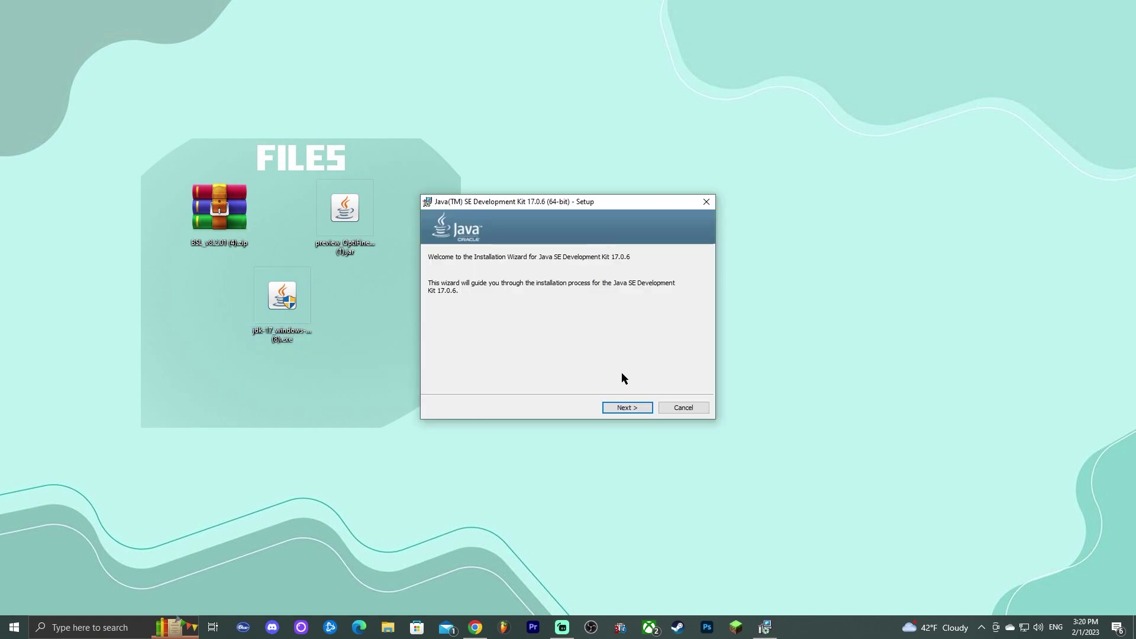
{"action": "left_click", "coordinate": [632, 406]}
{"action": "left_click", "coordinate": [641, 408]}
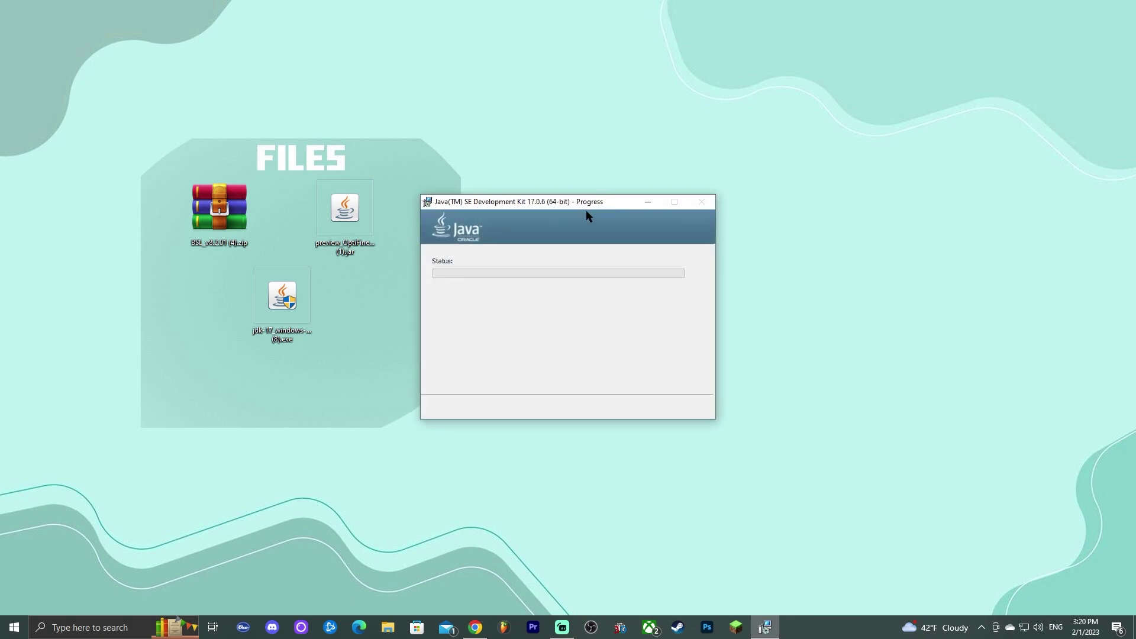
{"action": "left_click_drag", "start_coordinate": [611, 205], "coordinate": [604, 205]}
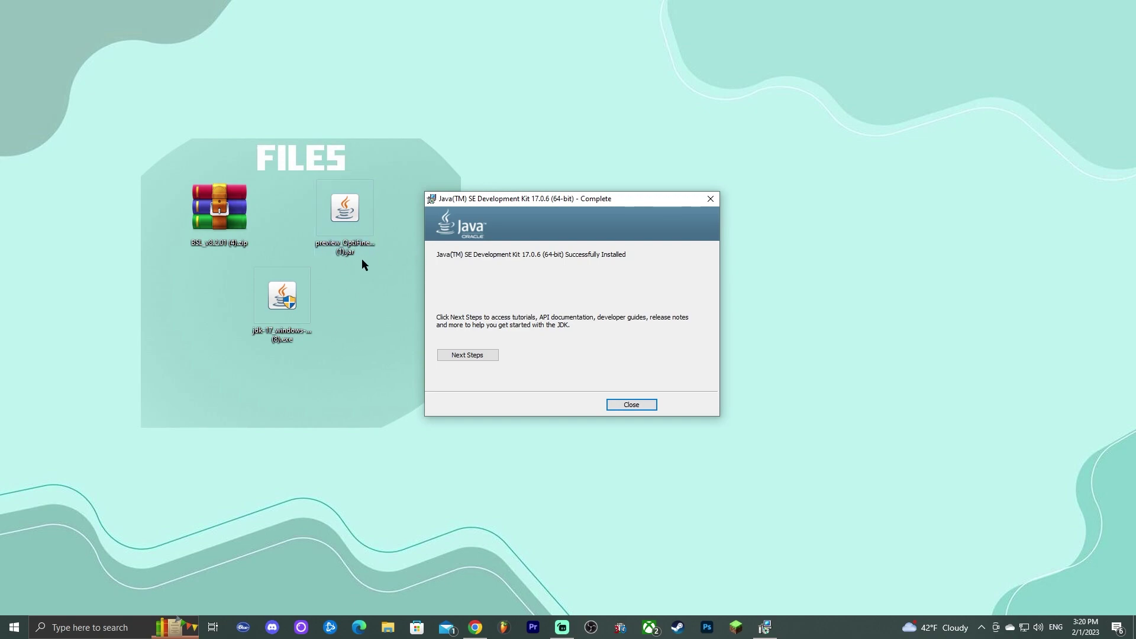
{"action": "left_click", "coordinate": [356, 209]}
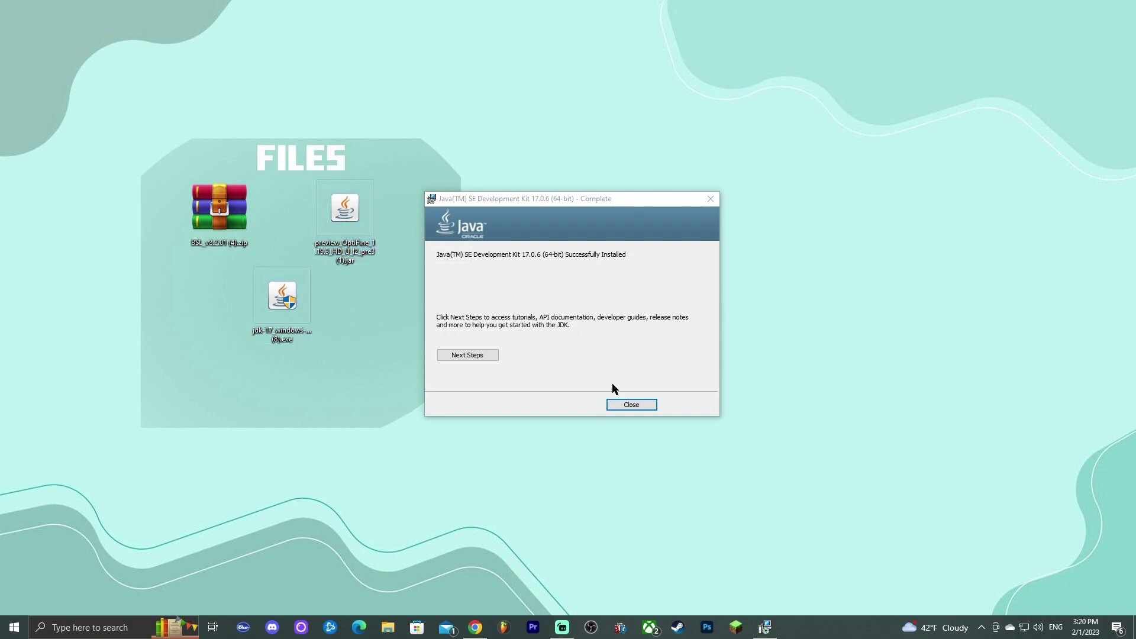
{"action": "left_click", "coordinate": [535, 209]}
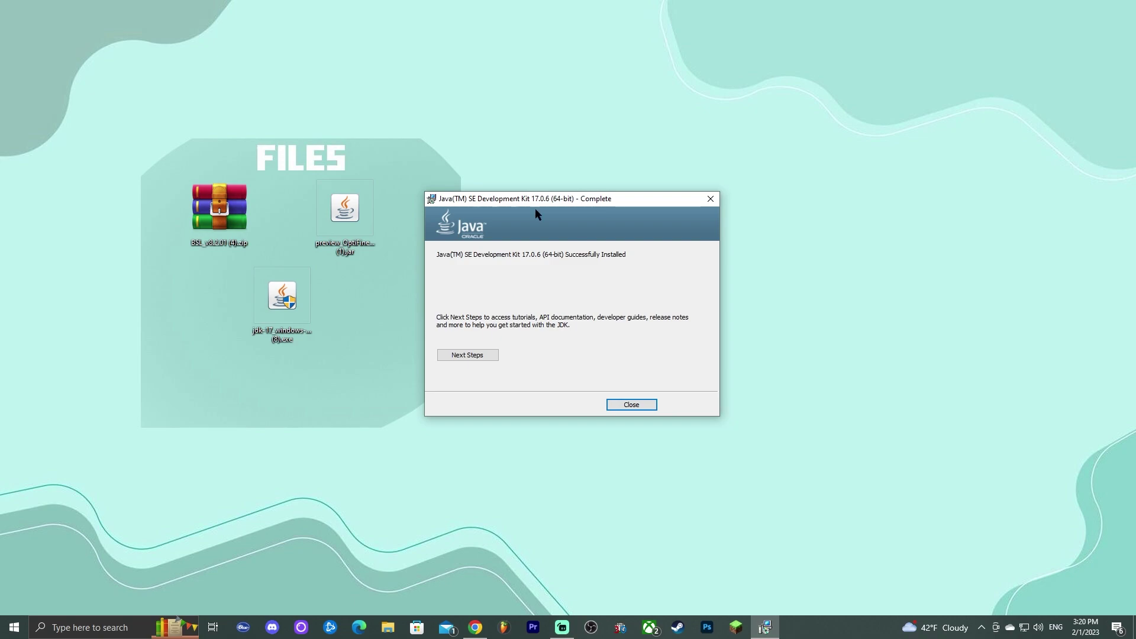
{"action": "left_click", "coordinate": [633, 405]}
Delete the JDK installer from the desktop and launch the OptiFine jar.
{"action": "left_click_drag", "start_coordinate": [347, 360], "coordinate": [249, 301]}
{"action": "key", "text": "Delete"}
{"action": "double_click", "coordinate": [338, 204]}
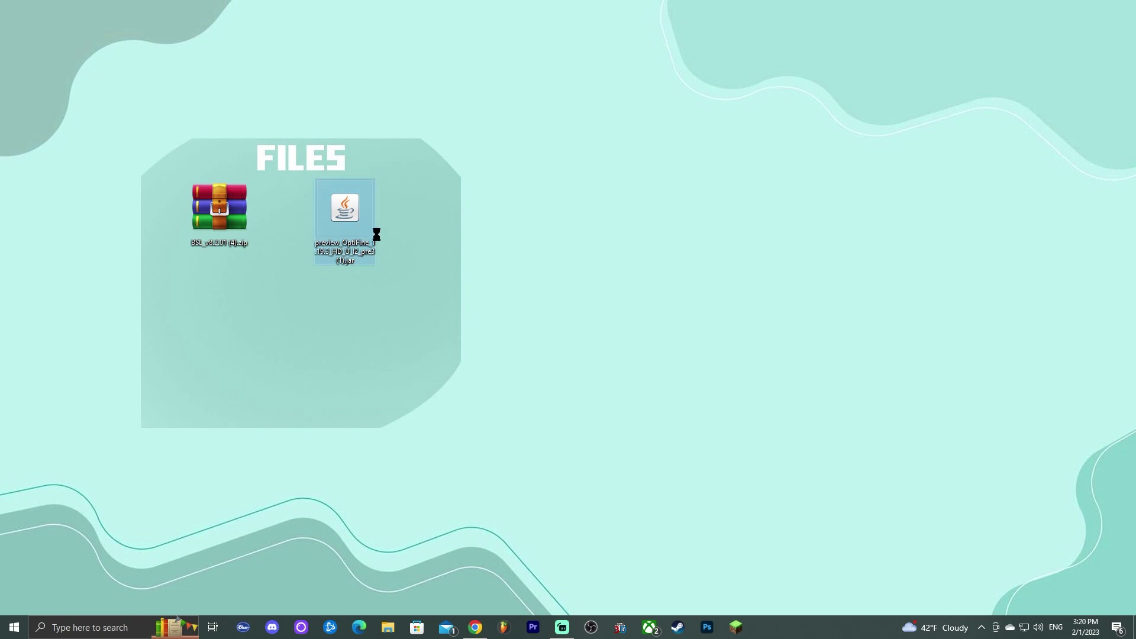
Launch the OptiFine jar with Java(TM) Platform SE binary to open the HD Ultra I2 pre3 installer.
{"action": "right_click", "coordinate": [345, 213]}
{"action": "mouse_move", "coordinate": [424, 300]}
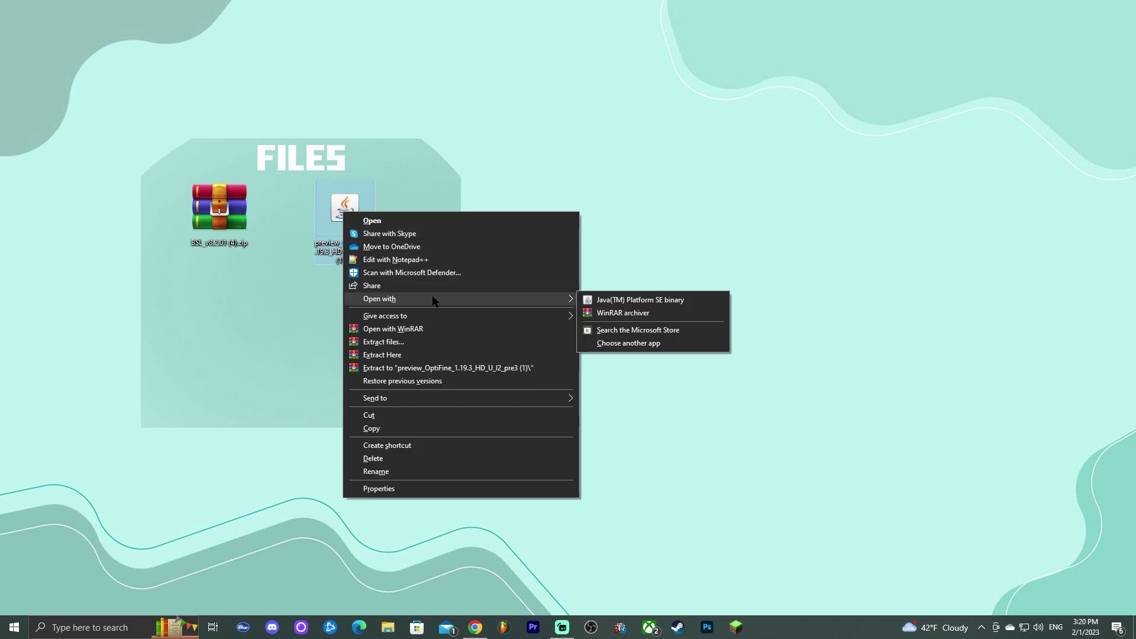
{"action": "left_click", "coordinate": [614, 299]}
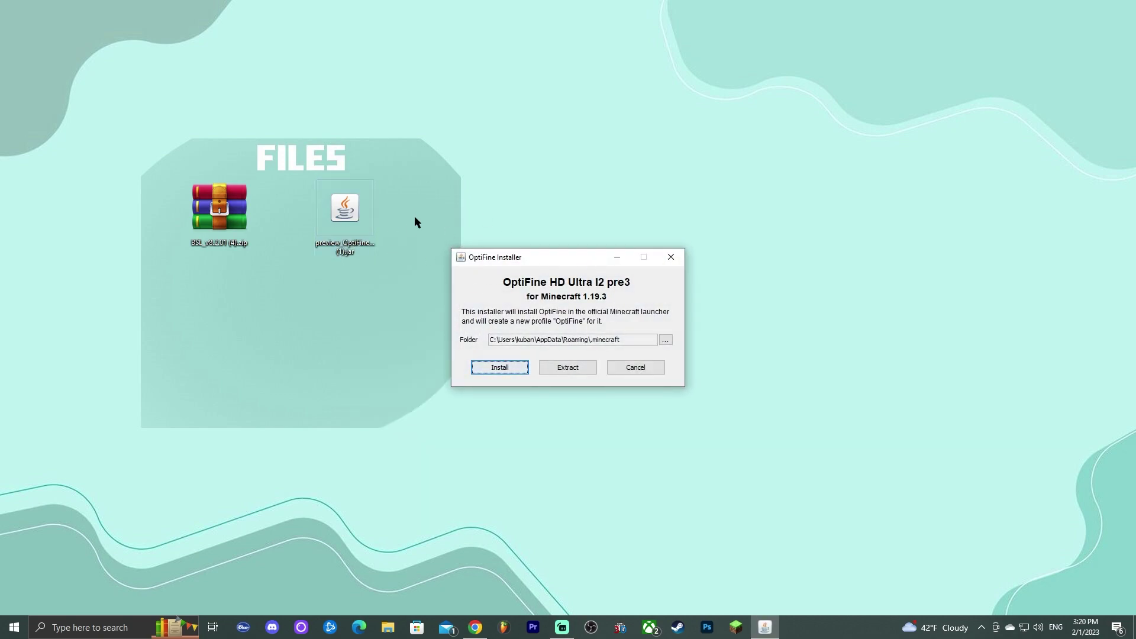
{"action": "left_click", "coordinate": [363, 200]}
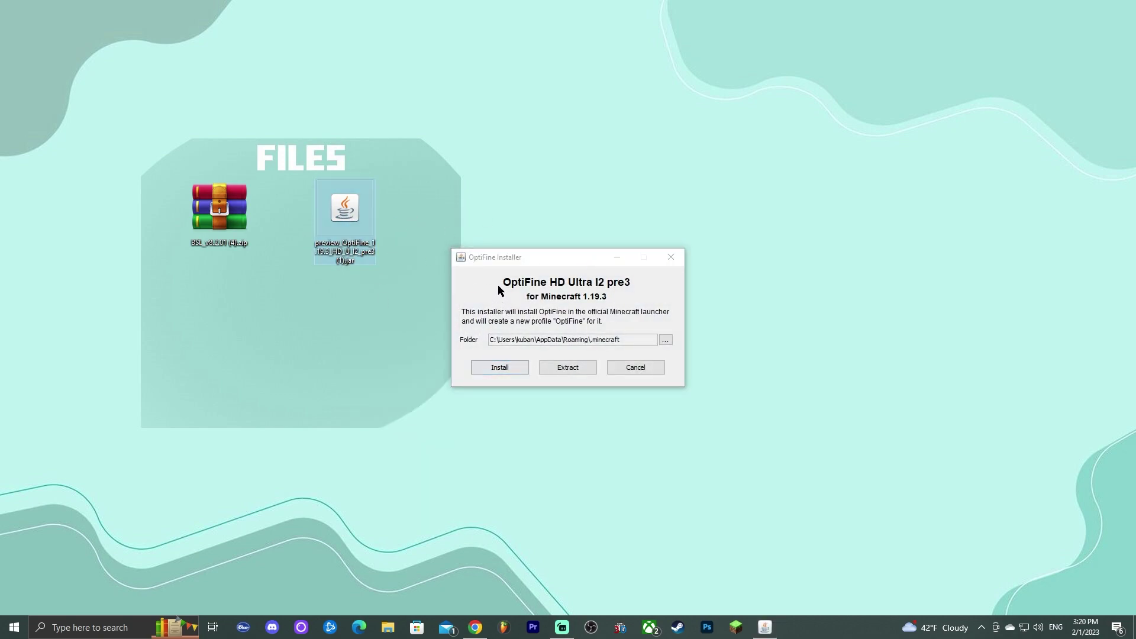
{"action": "left_click", "coordinate": [525, 256]}
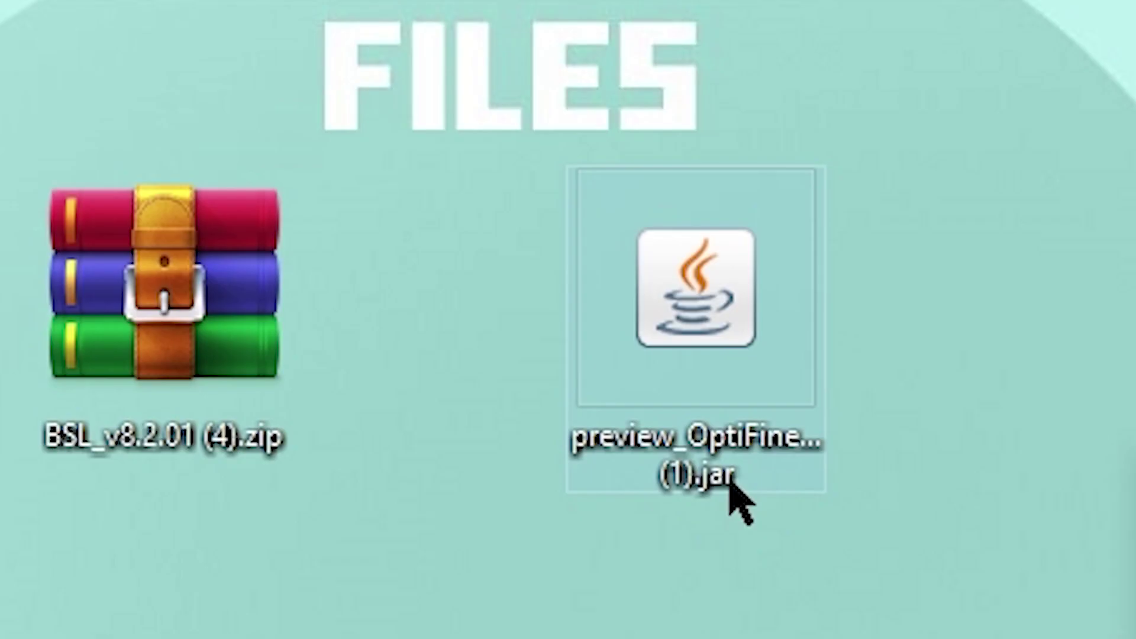
{"action": "left_click", "coordinate": [730, 481]}
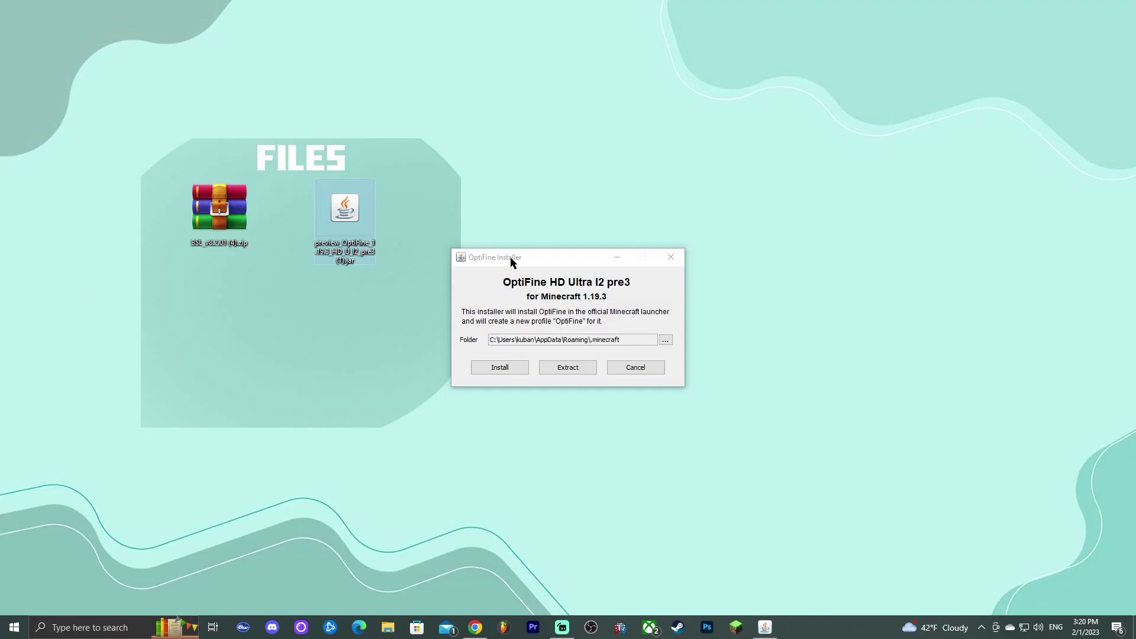
{"action": "left_click", "coordinate": [558, 258]}
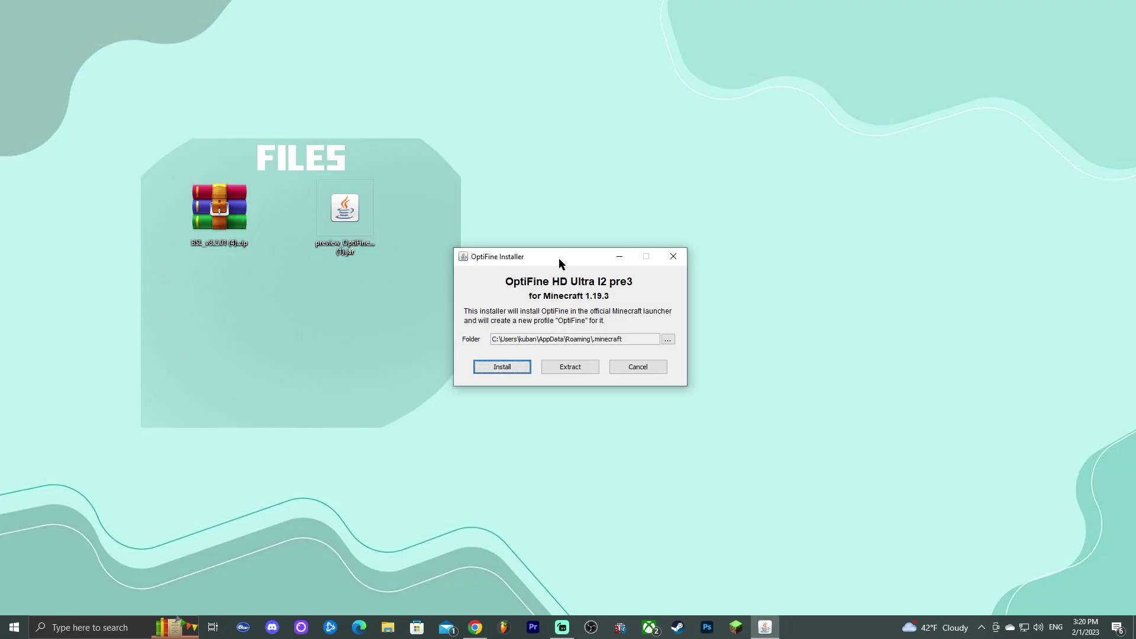
{"action": "left_click", "coordinate": [477, 628]}
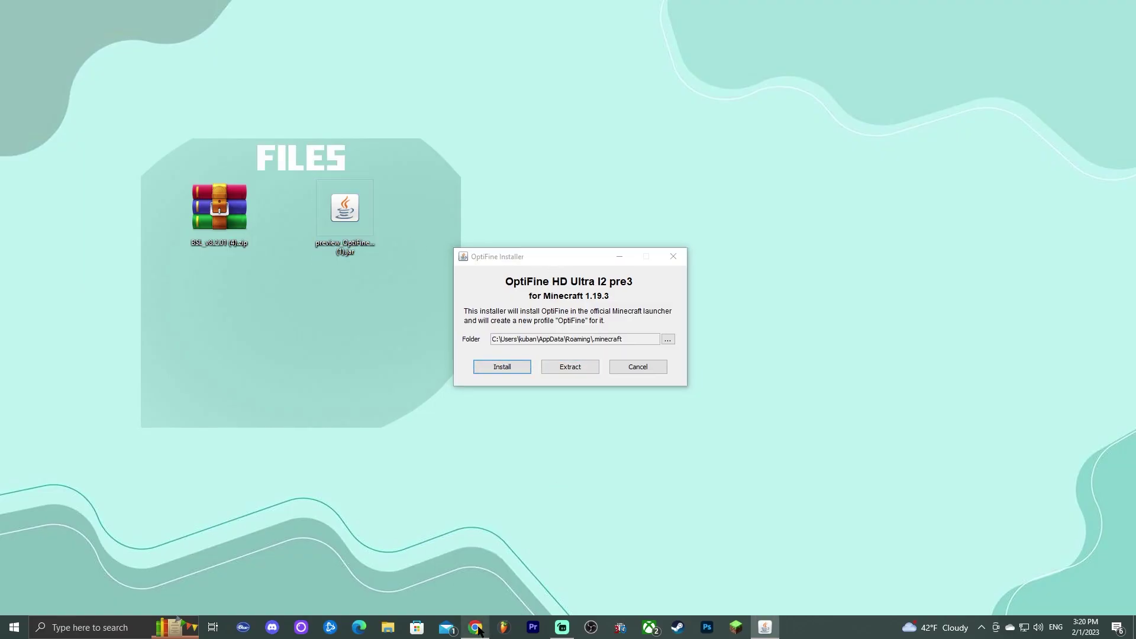
{"action": "left_click", "coordinate": [747, 51]}
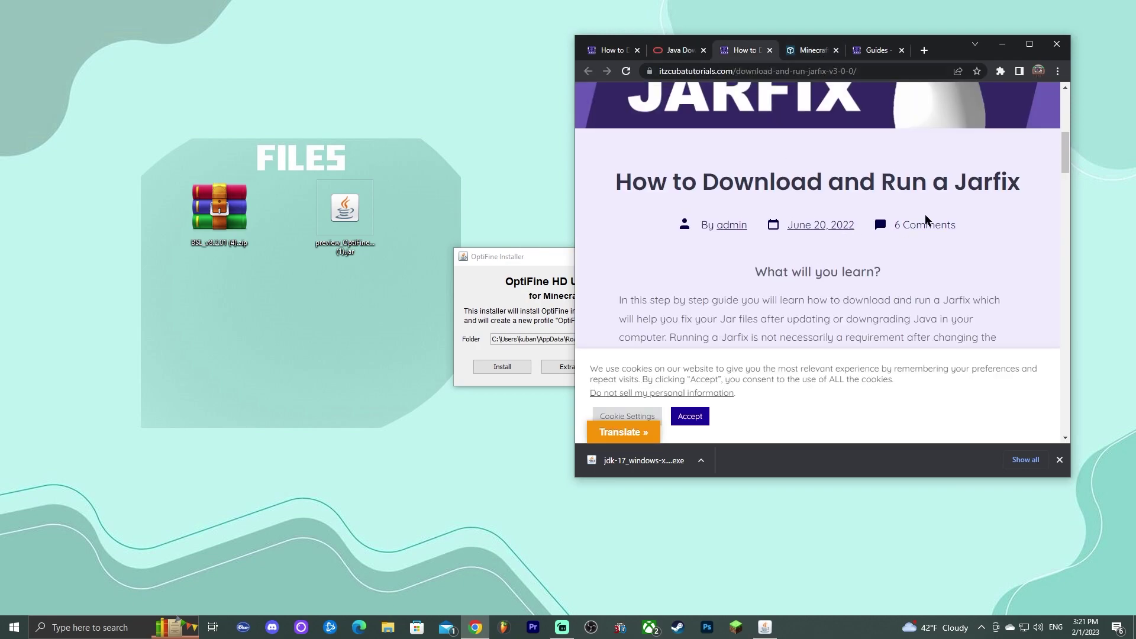
{"action": "scroll", "coordinate": [888, 228], "scroll_direction": "down", "scroll_amount": 15}
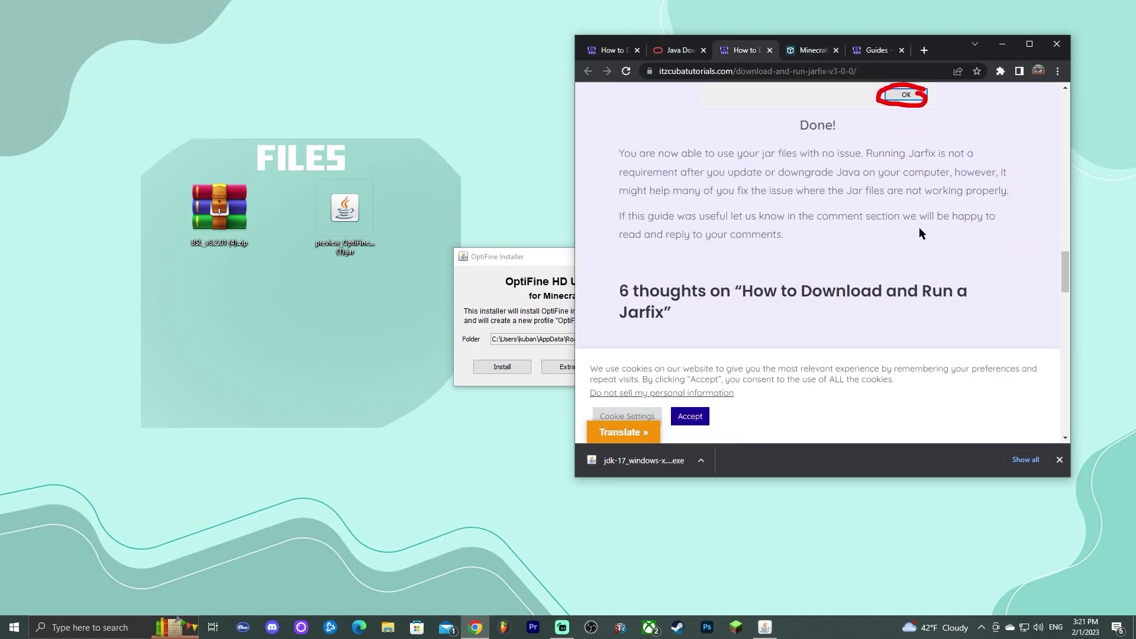
{"action": "scroll", "coordinate": [935, 231], "scroll_direction": "up", "scroll_amount": 12}
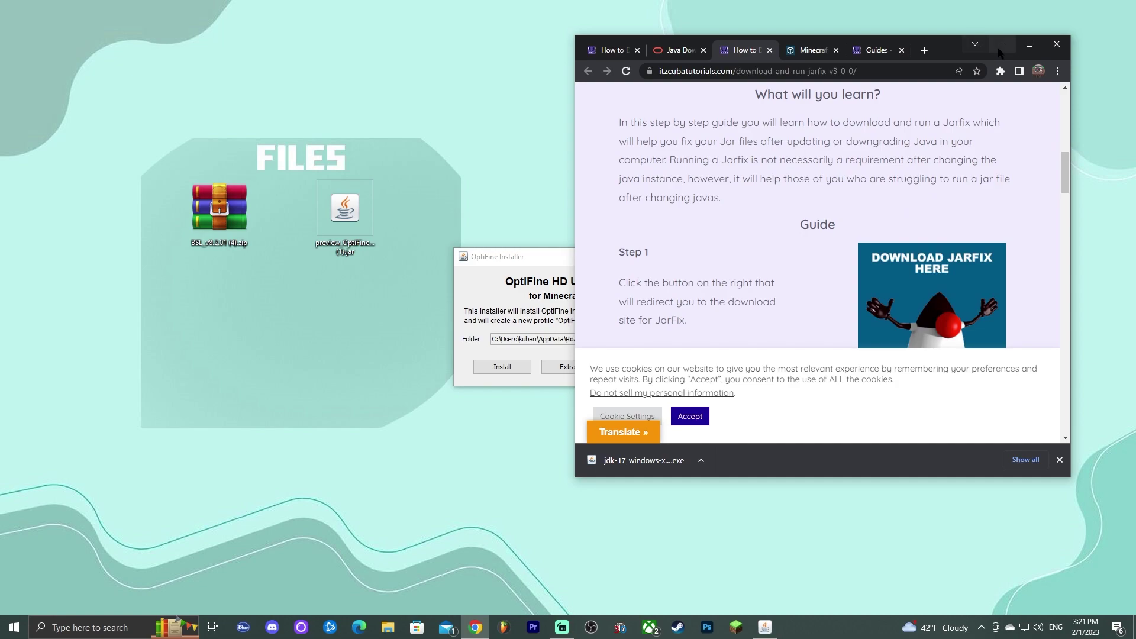
{"action": "left_click", "coordinate": [1002, 45]}
{"action": "left_click", "coordinate": [555, 256]}
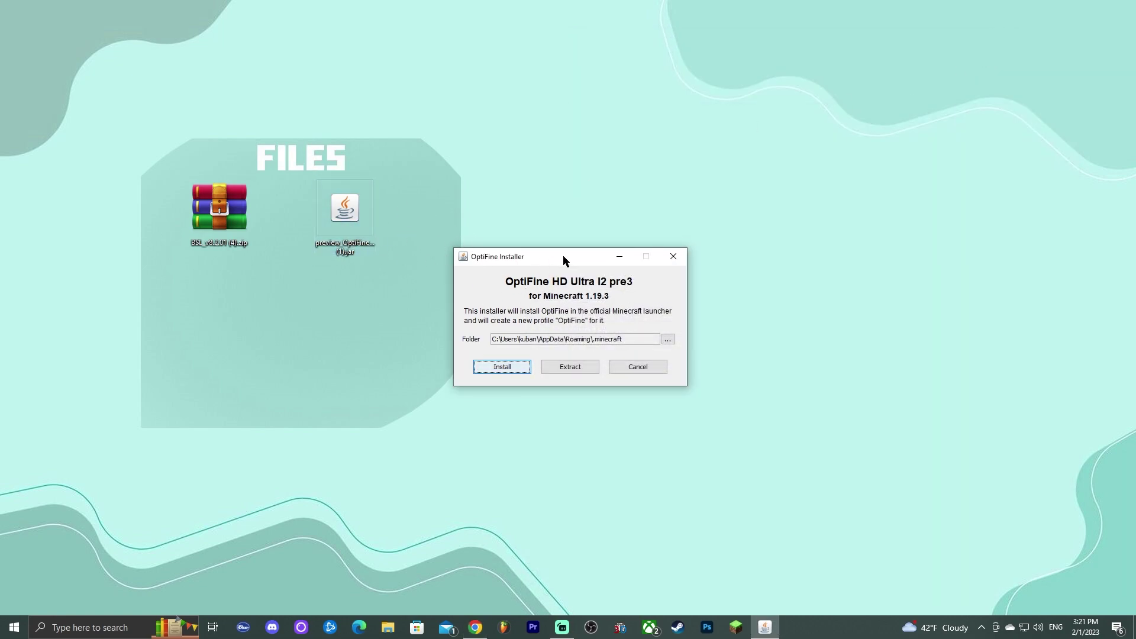
Install OptiFine into .minecraft, dismiss the success message, and delete the OptiFine jar from the desktop.
{"action": "left_click_drag", "start_coordinate": [562, 261], "coordinate": [560, 258]}
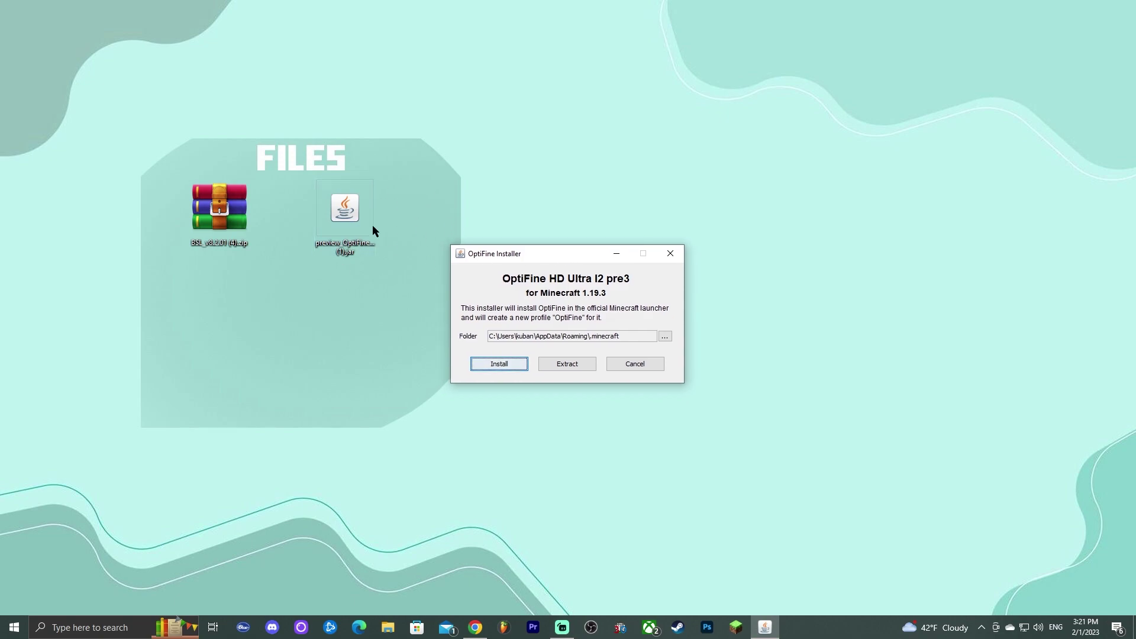
{"action": "left_click", "coordinate": [505, 363]}
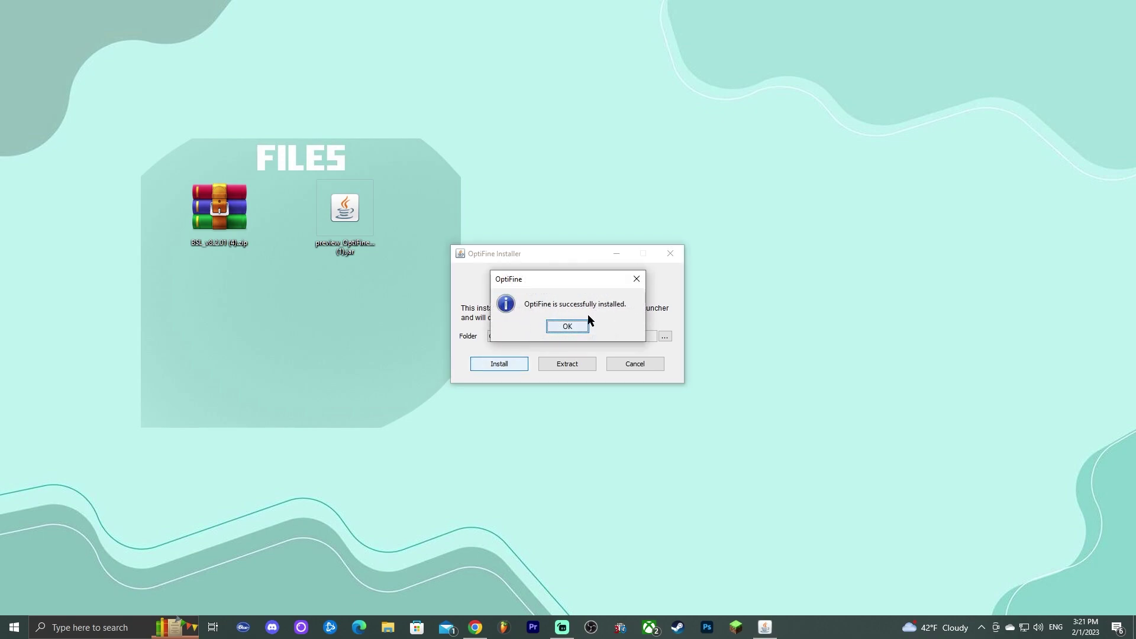
{"action": "left_click", "coordinate": [559, 328]}
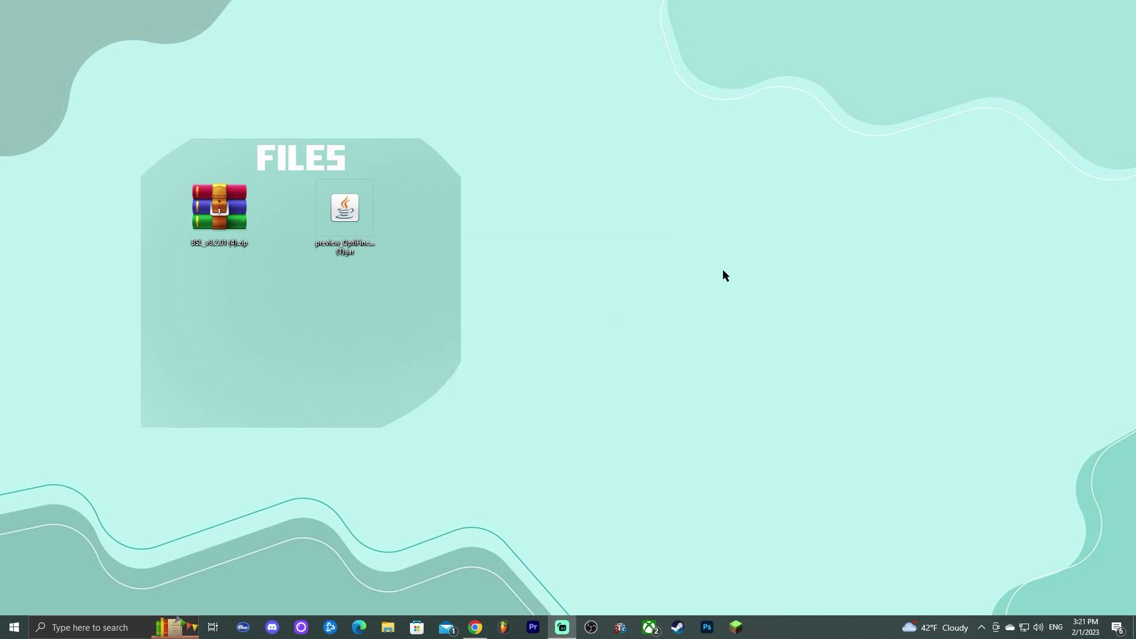
{"action": "left_click_drag", "start_coordinate": [412, 276], "coordinate": [321, 153]}
{"action": "key", "text": "Delete"}
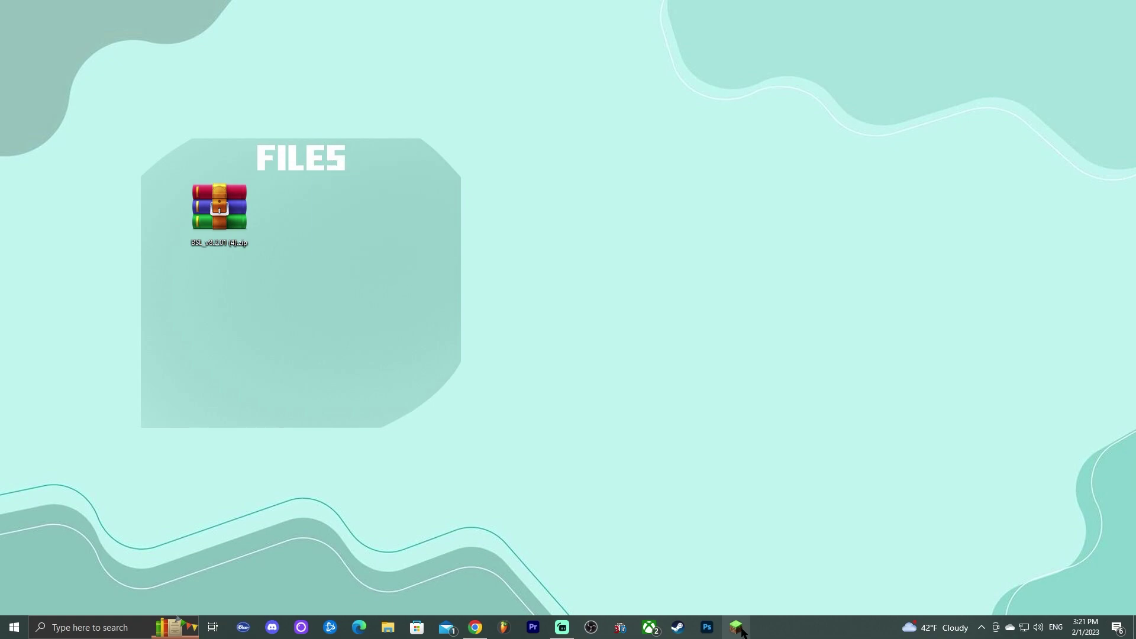
Bring Chrome up maximized on the Minecraft Server Hosting - Apex tab.
{"action": "left_click", "coordinate": [475, 627]}
{"action": "left_click_drag", "start_coordinate": [959, 42], "coordinate": [518, 3]}
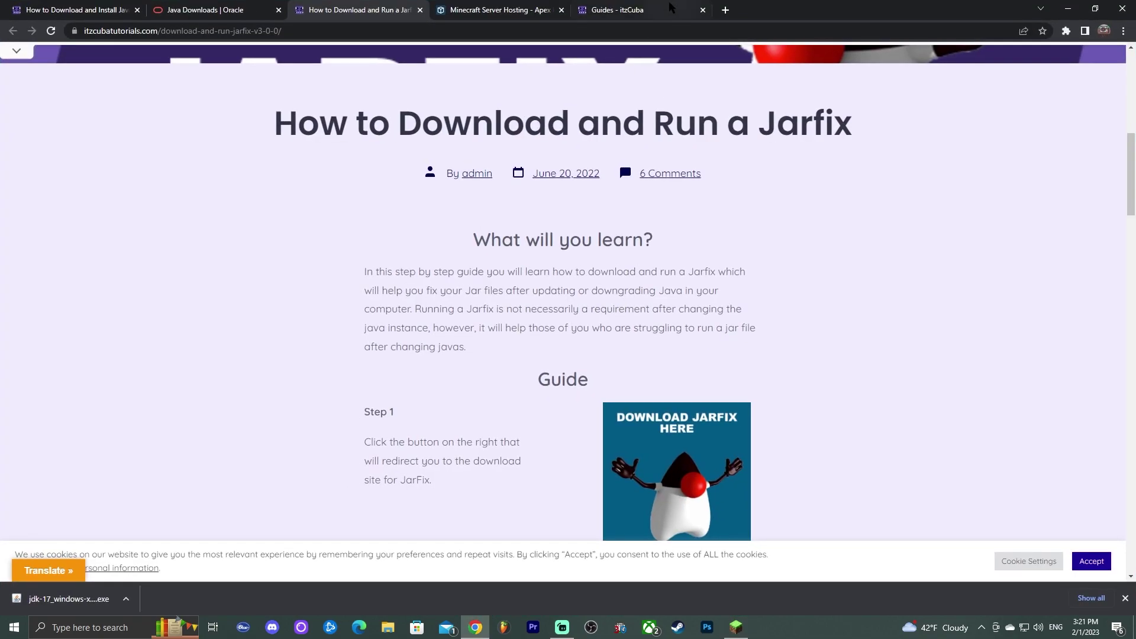
{"action": "left_click", "coordinate": [518, 5]}
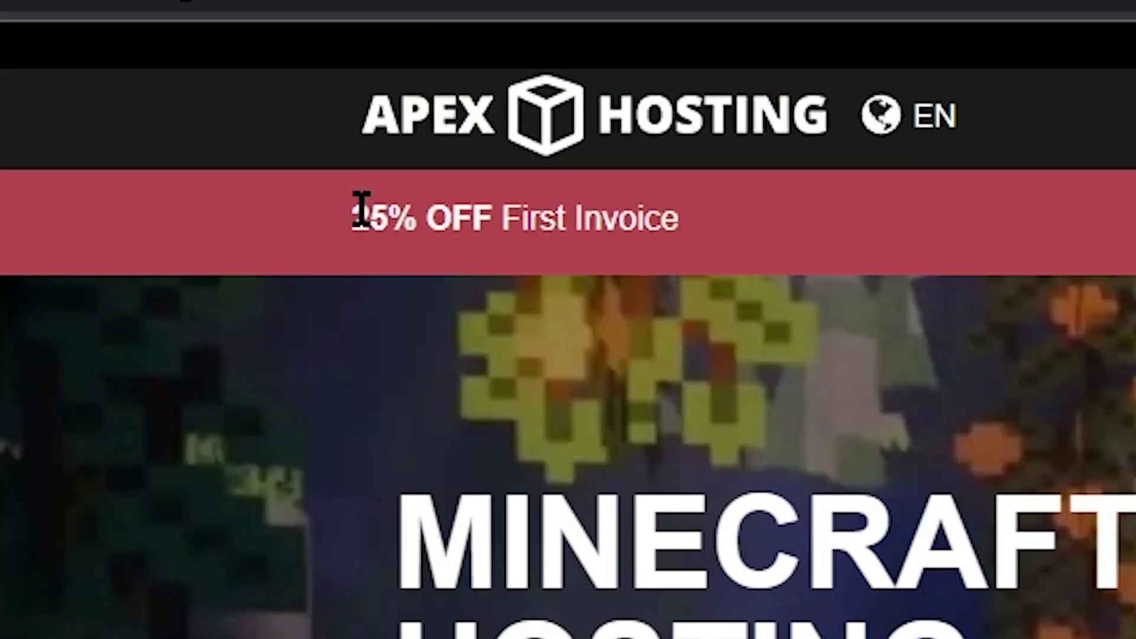
{"action": "left_click_drag", "start_coordinate": [208, 99], "coordinate": [241, 99]}
{"action": "left_click", "coordinate": [361, 125]}
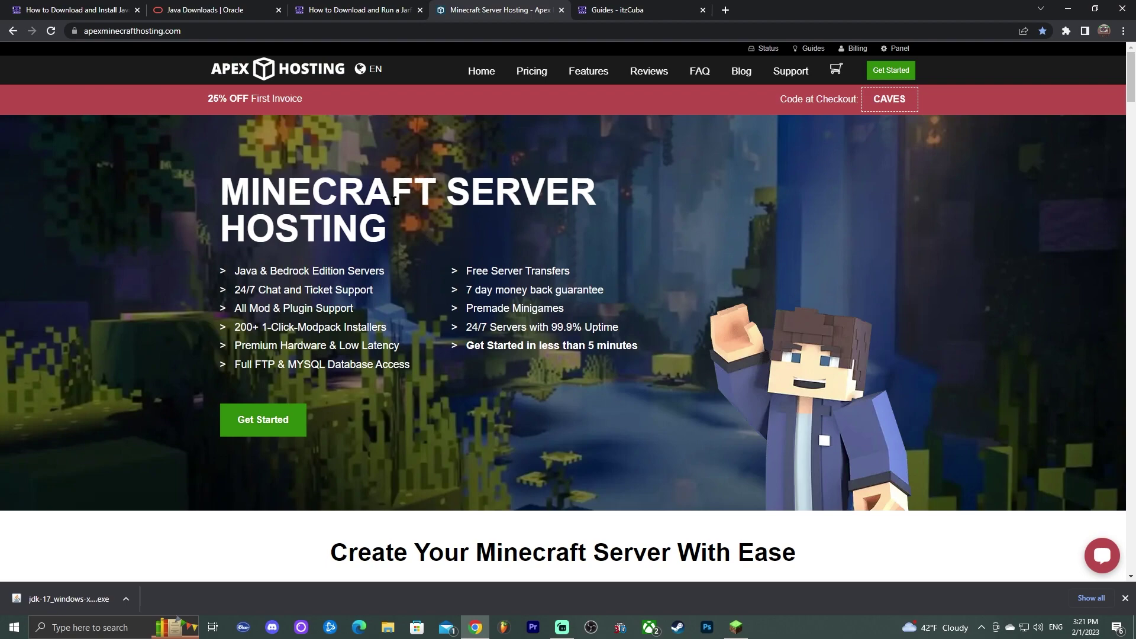
Scroll through the Apex hosting page, then minimize Chrome to reveal the Minecraft Launcher.
{"action": "scroll", "coordinate": [391, 199], "scroll_direction": "down", "scroll_amount": 2}
{"action": "scroll", "coordinate": [680, 265], "scroll_direction": "up", "scroll_amount": 2}
{"action": "scroll", "coordinate": [677, 301], "scroll_direction": "down", "scroll_amount": 8}
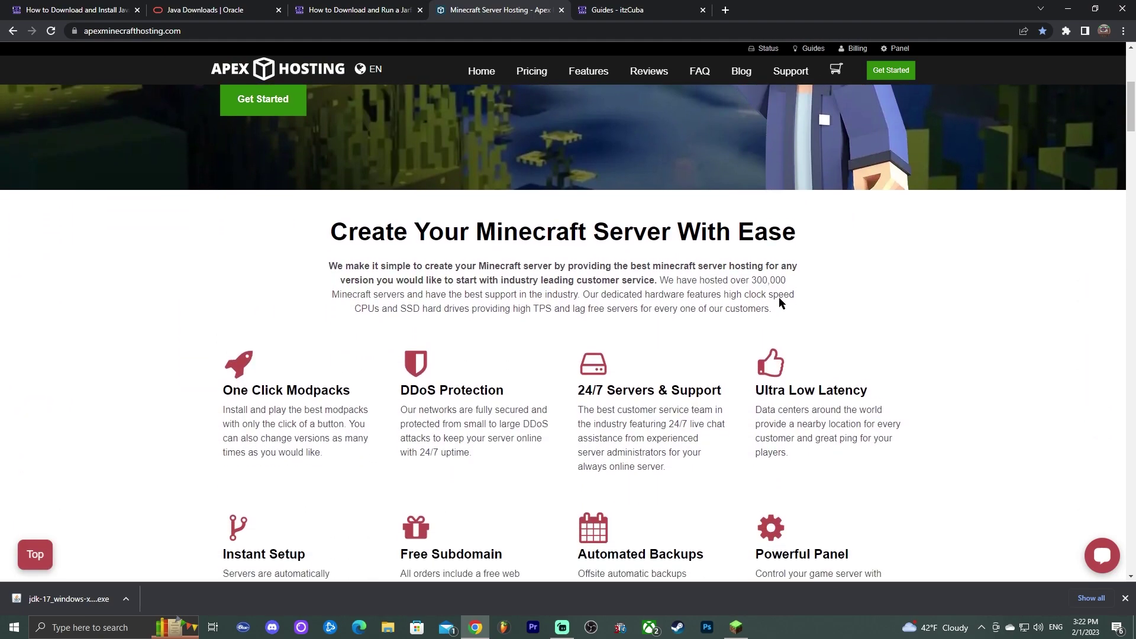
{"action": "scroll", "coordinate": [818, 309], "scroll_direction": "down", "scroll_amount": 9}
{"action": "scroll", "coordinate": [908, 315], "scroll_direction": "up", "scroll_amount": 5}
{"action": "scroll", "coordinate": [957, 308], "scroll_direction": "down", "scroll_amount": 12}
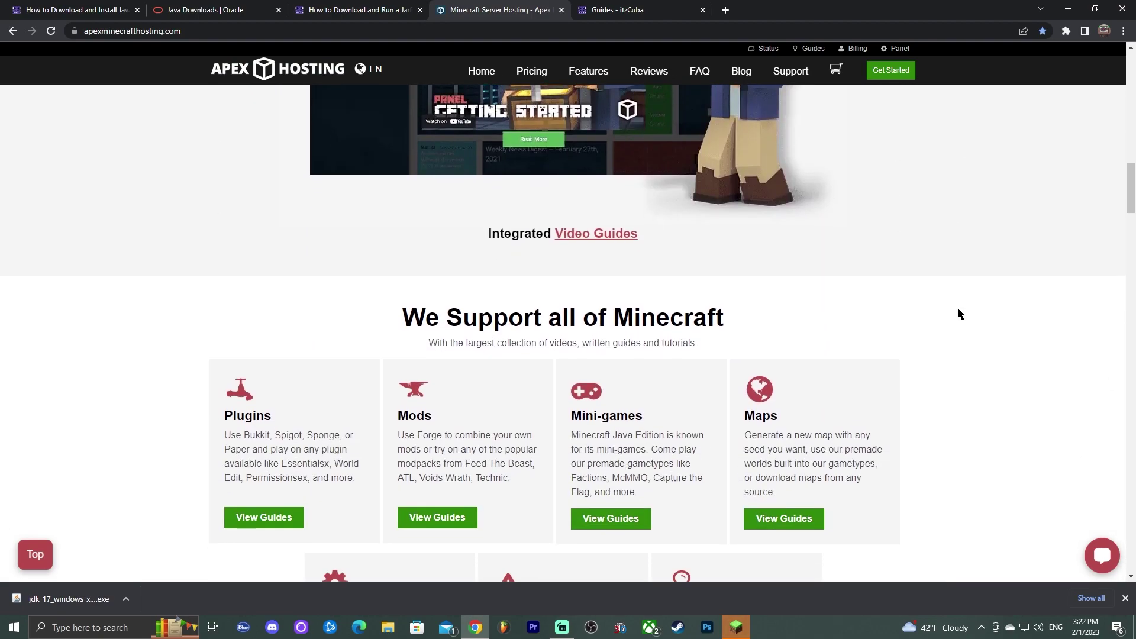
{"action": "scroll", "coordinate": [954, 315], "scroll_direction": "down", "scroll_amount": 1}
{"action": "scroll", "coordinate": [952, 308], "scroll_direction": "up", "scroll_amount": 20}
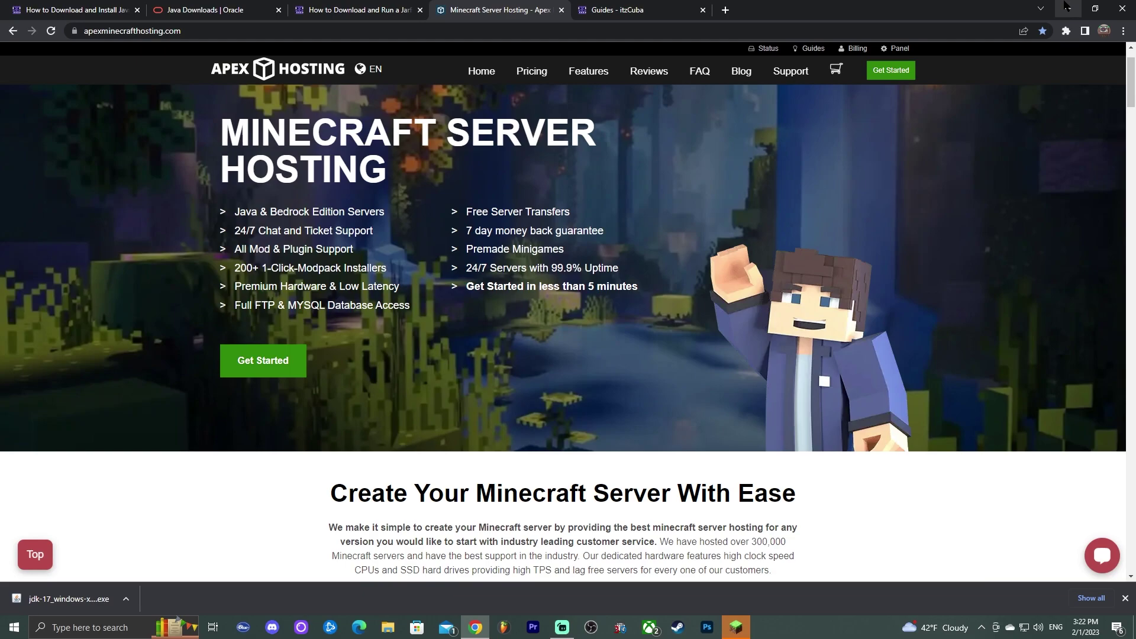
{"action": "left_click", "coordinate": [1067, 7]}
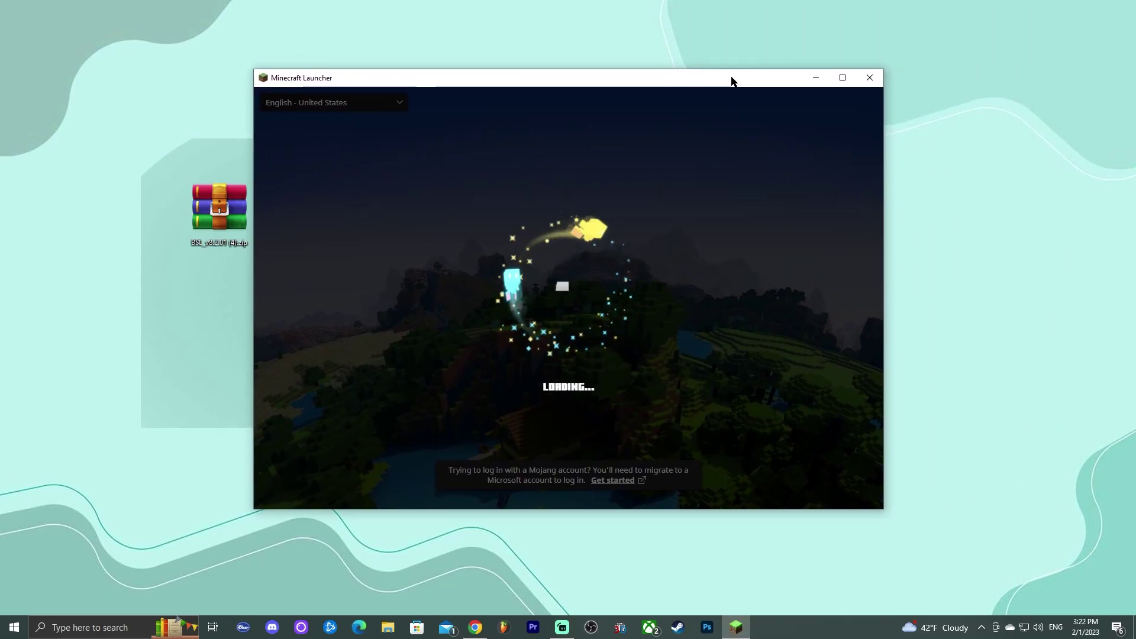
Maximize the launcher and list Installations with Modded unchecked, leaving only 1.19.3 and 23w05a.
{"action": "left_click_drag", "start_coordinate": [738, 79], "coordinate": [748, 94]}
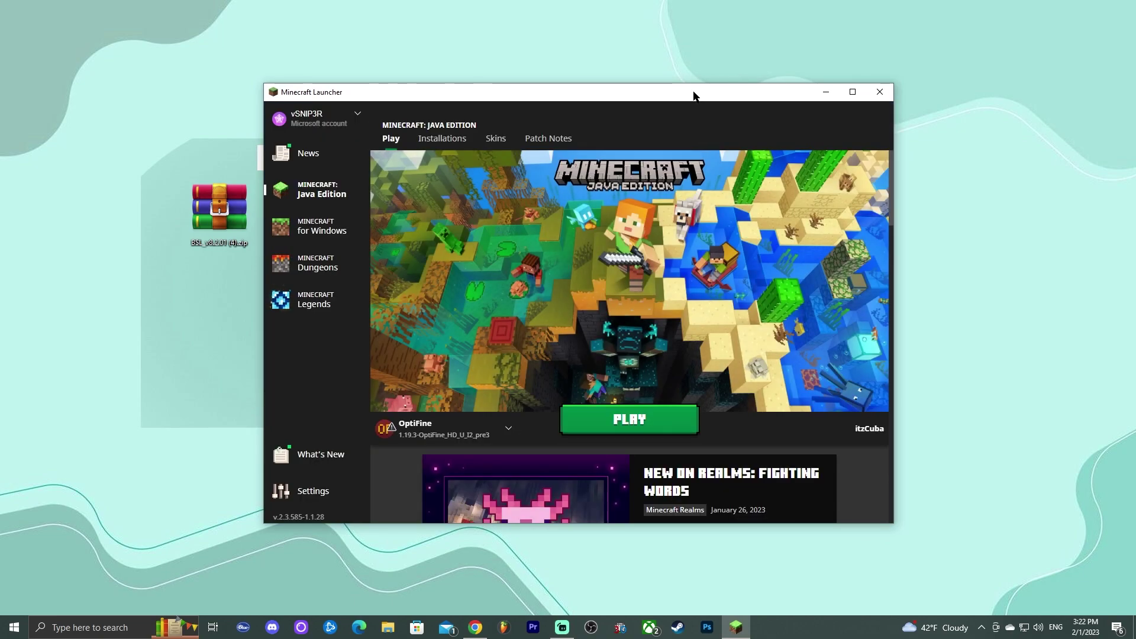
{"action": "double_click", "coordinate": [696, 95]}
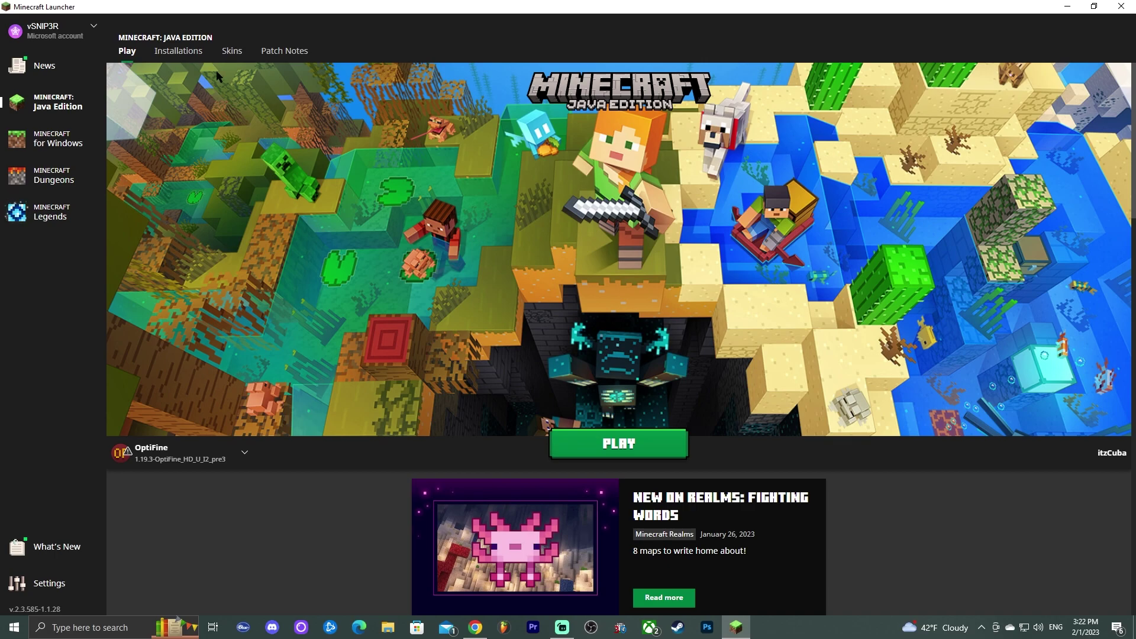
{"action": "left_click", "coordinate": [178, 51]}
{"action": "left_click", "coordinate": [816, 89]}
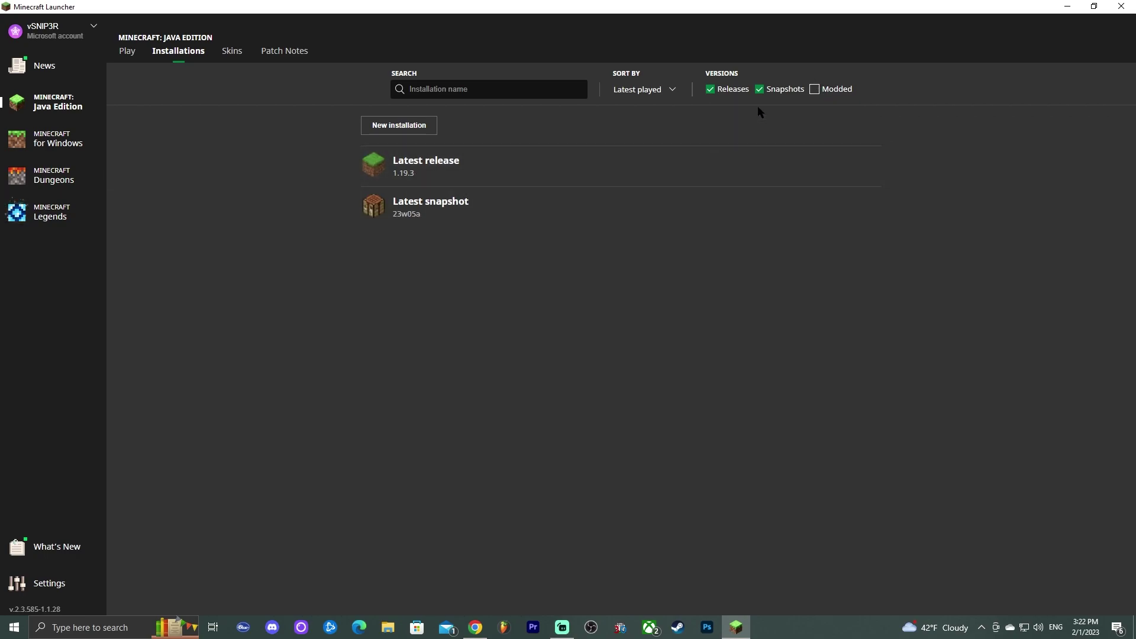
Re-show Modded installations, abandon a trial 1.19.3 OptiFine pre3 installation, and open OptiFine's game folder.
{"action": "left_click", "coordinate": [815, 90]}
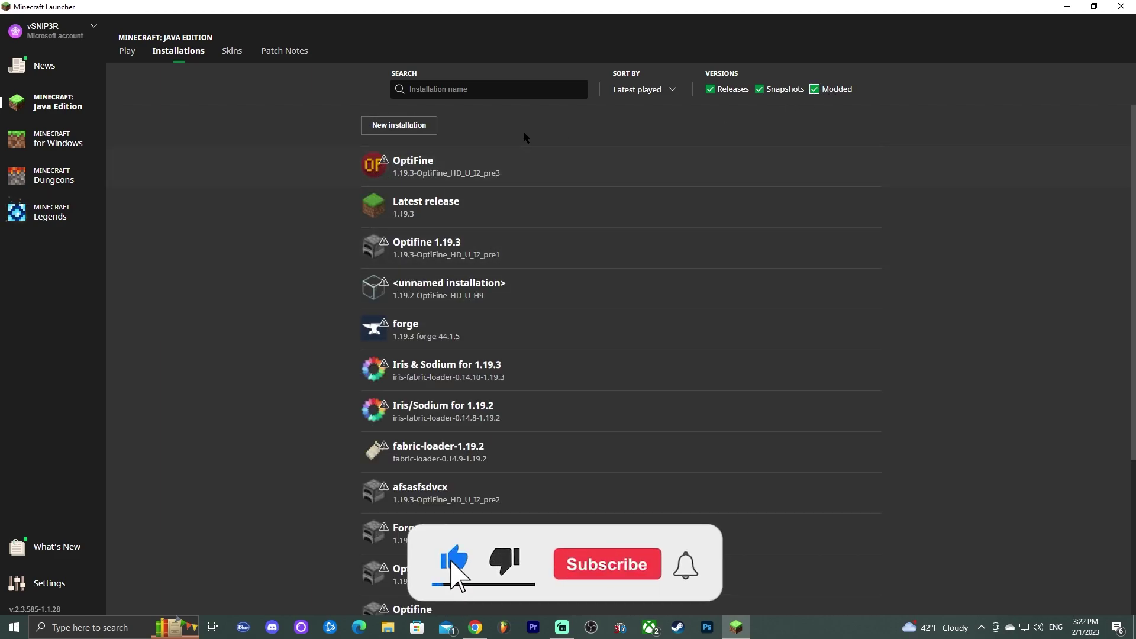
{"action": "left_click", "coordinate": [815, 89]}
{"action": "left_click", "coordinate": [815, 89]}
{"action": "left_click", "coordinate": [381, 125]}
{"action": "left_click", "coordinate": [562, 177]}
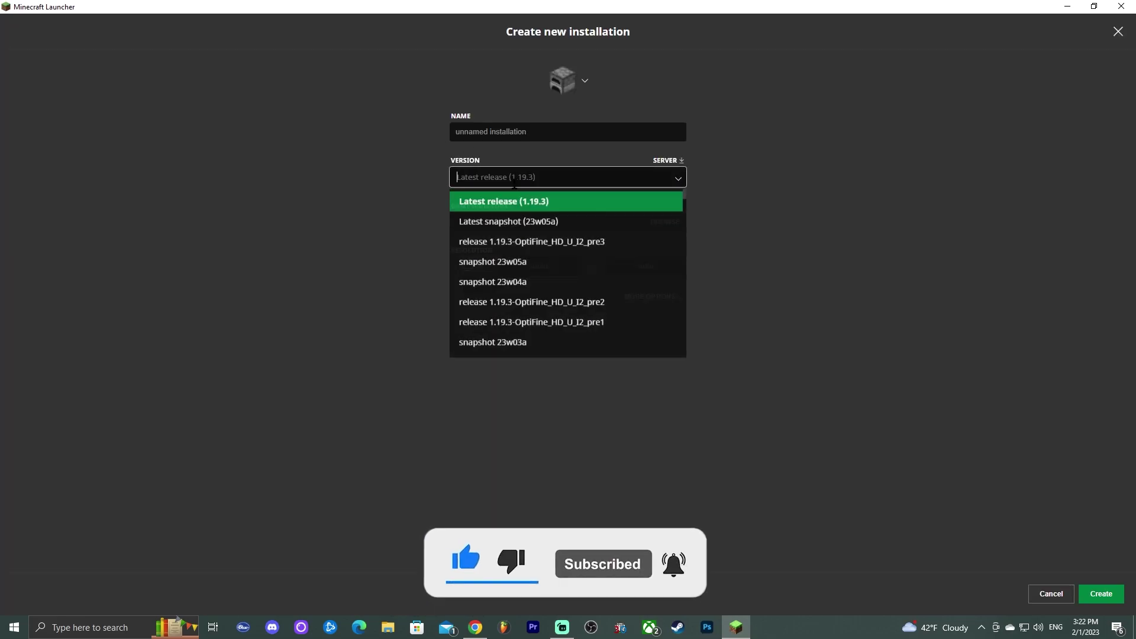
{"action": "left_click", "coordinate": [510, 242]}
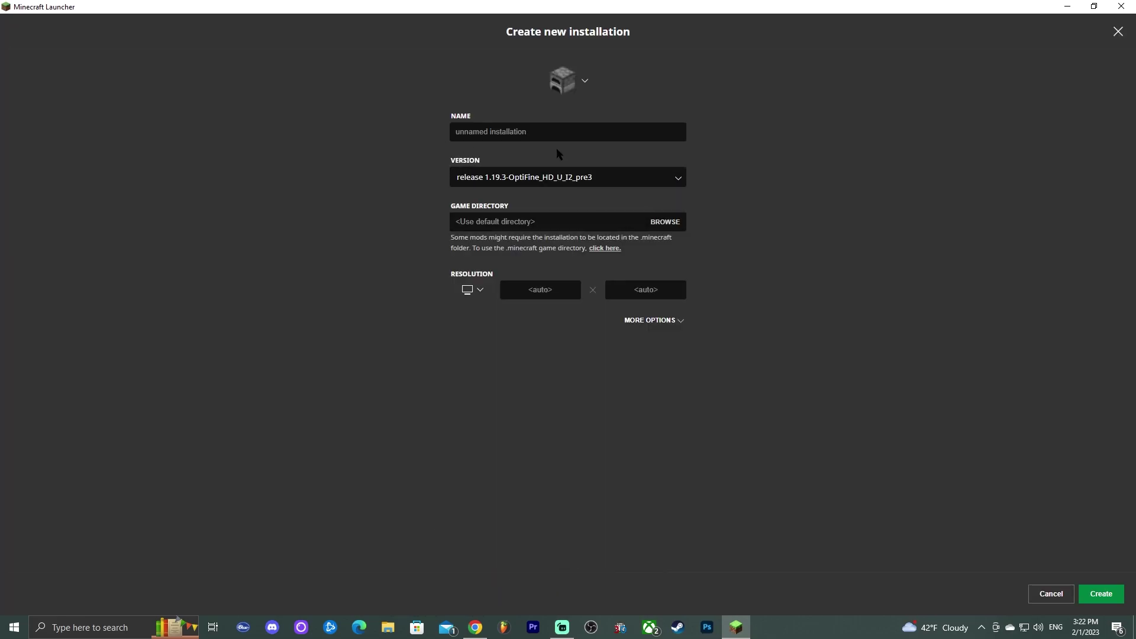
{"action": "left_click", "coordinate": [1051, 594]}
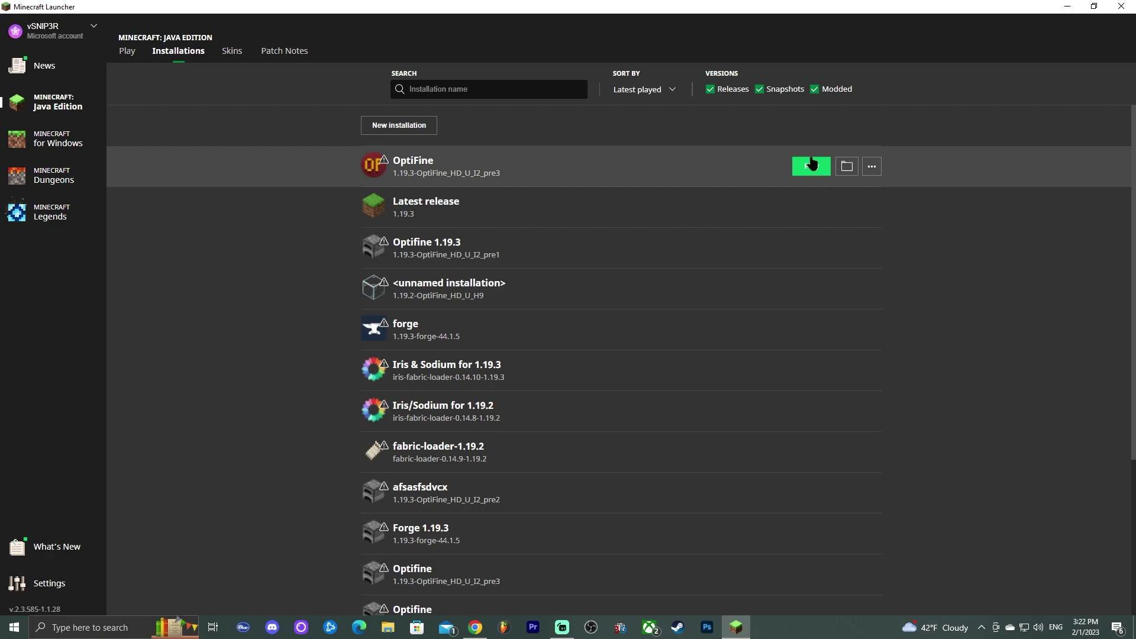
{"action": "mouse_move", "coordinate": [845, 168]}
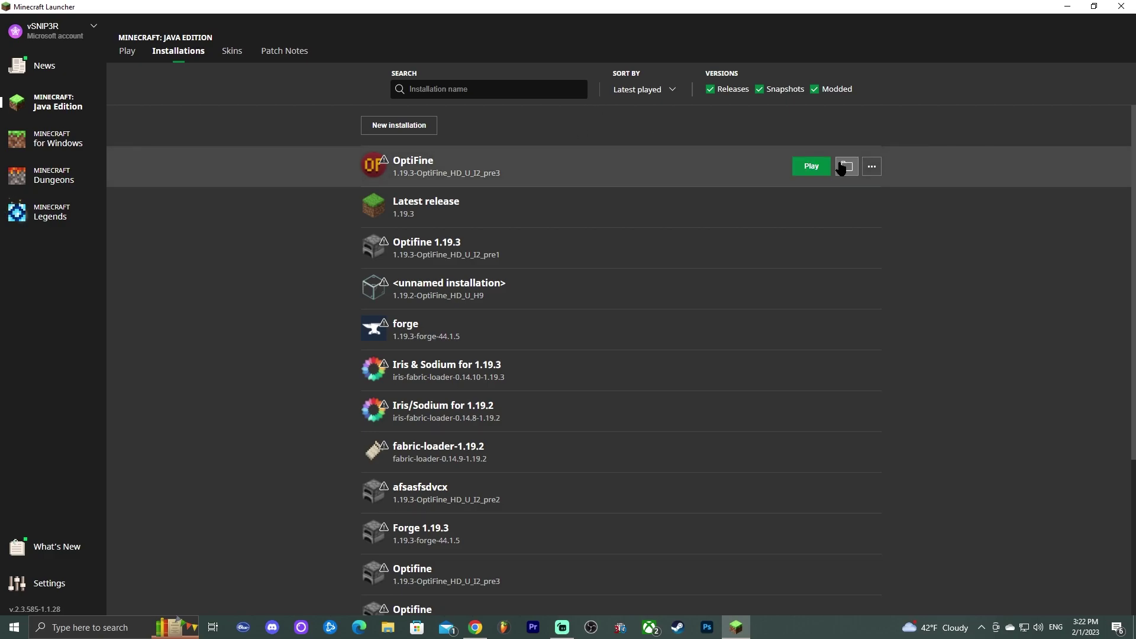
{"action": "left_click", "coordinate": [846, 169]}
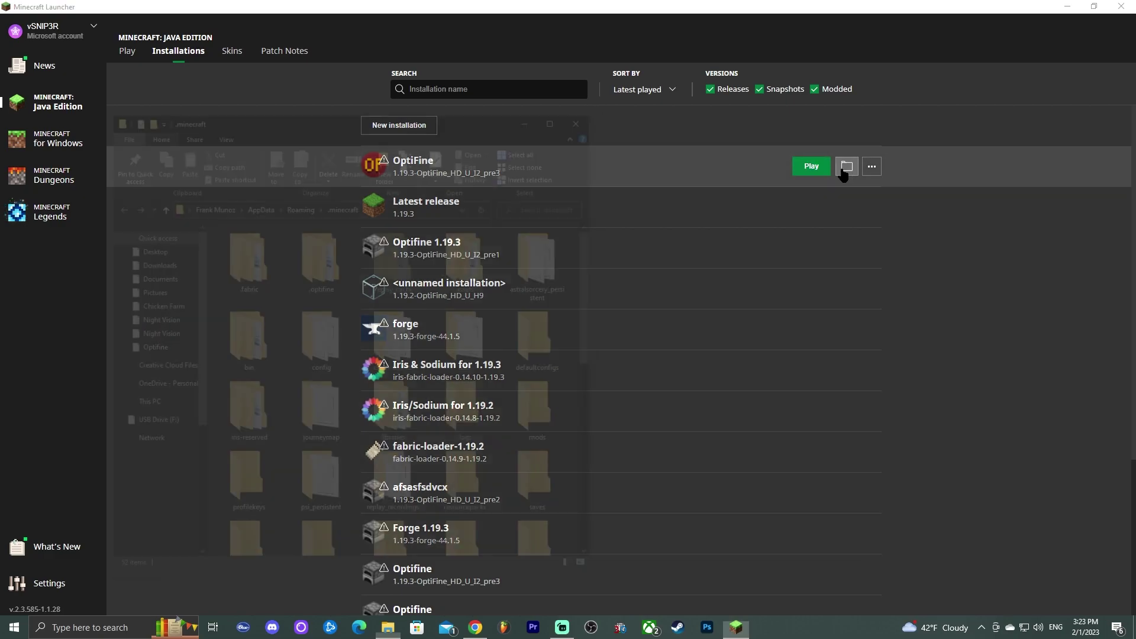
Minimize the launcher and delete the old shaderpacks folder from .minecraft.
{"action": "left_click", "coordinate": [1099, 11]}
{"action": "left_click", "coordinate": [1067, 6]}
{"action": "left_click_drag", "start_coordinate": [535, 125], "coordinate": [817, 25]}
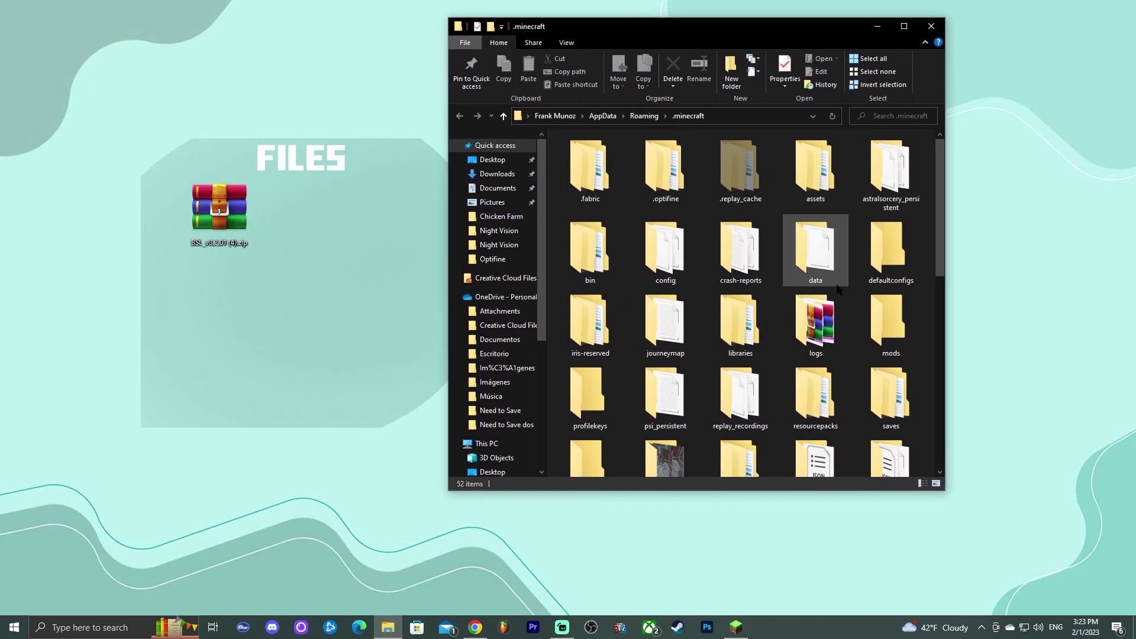
{"action": "scroll", "coordinate": [840, 267], "scroll_direction": "down", "scroll_amount": 3}
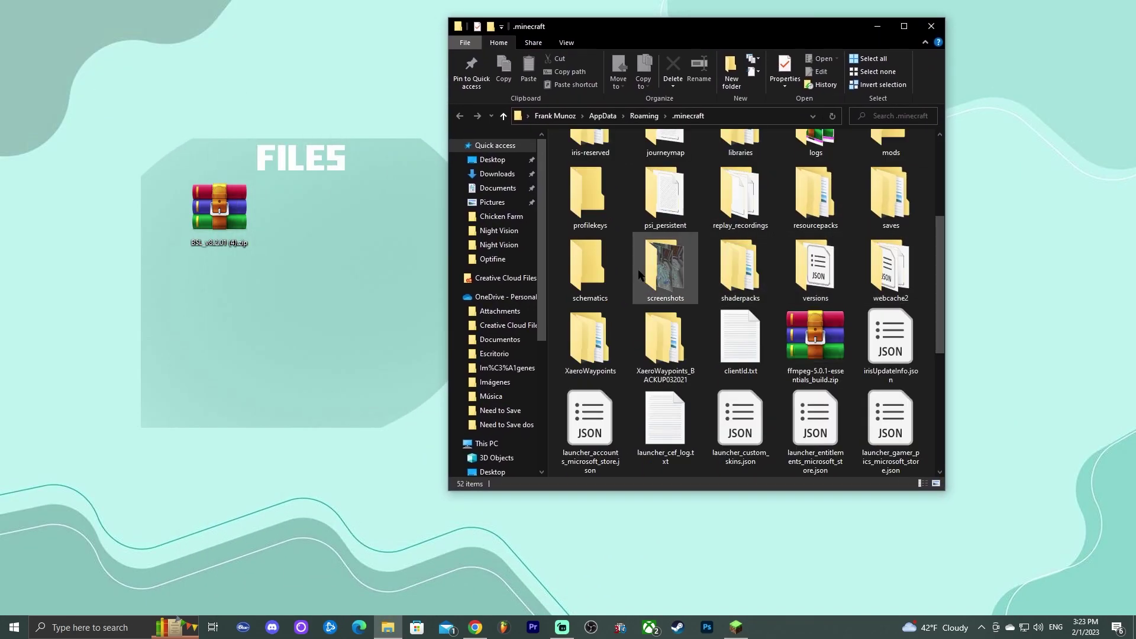
{"action": "left_click", "coordinate": [733, 269]}
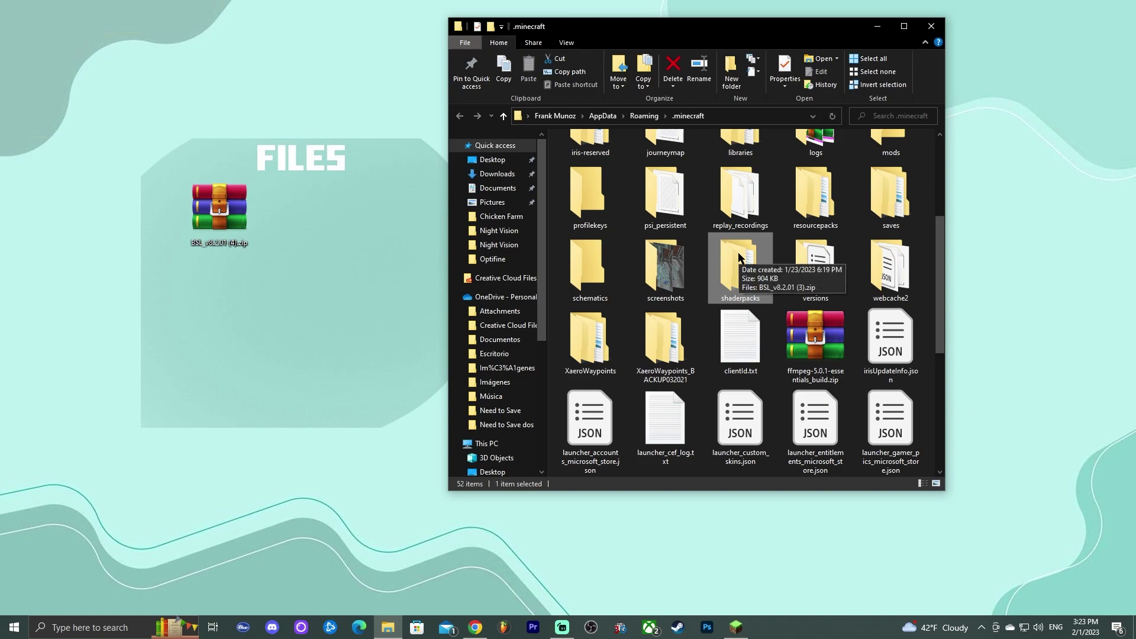
{"action": "key", "text": "Delete"}
Create a new folder named shaderpacks in .minecraft and open it.
{"action": "scroll", "coordinate": [782, 178], "scroll_direction": "down", "scroll_amount": 5}
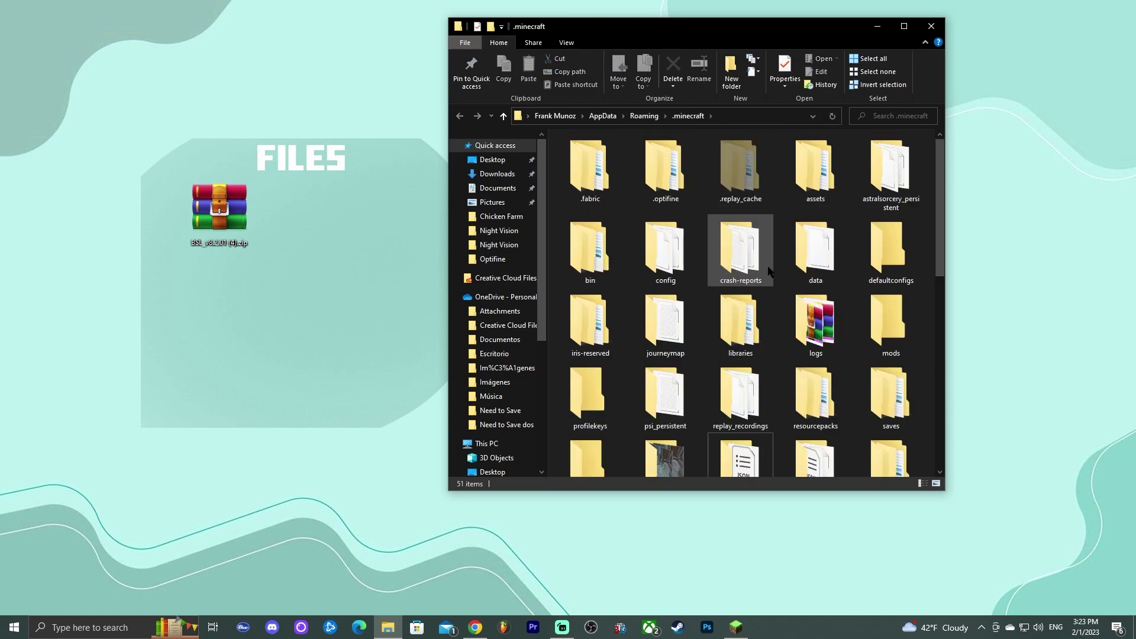
{"action": "scroll", "coordinate": [773, 202], "scroll_direction": "up", "scroll_amount": 5}
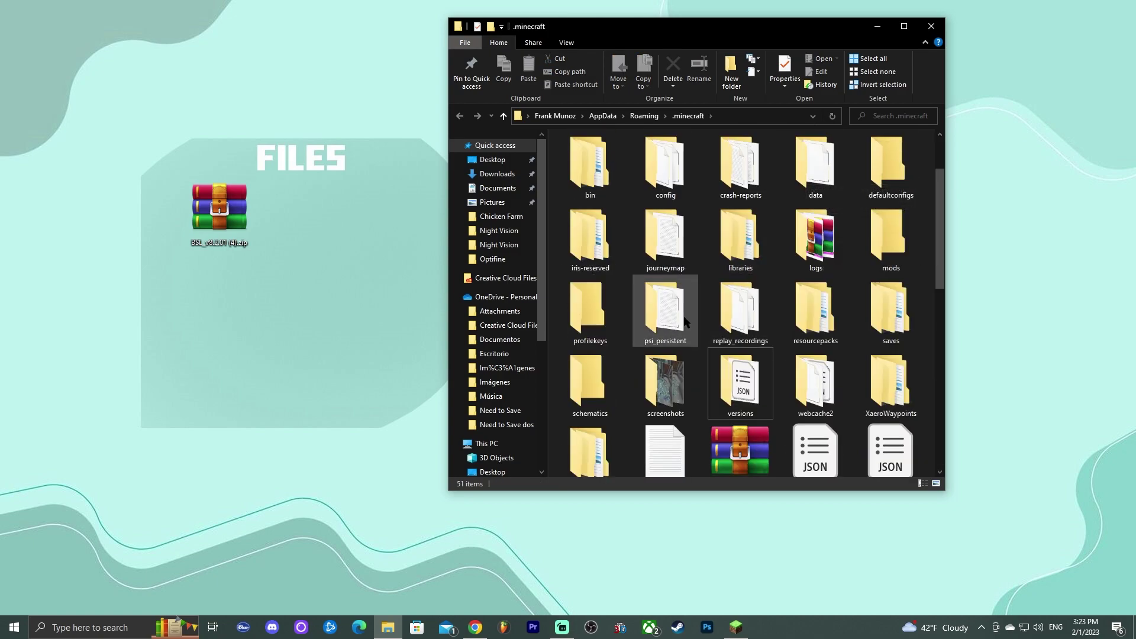
{"action": "scroll", "coordinate": [781, 216], "scroll_direction": "down", "scroll_amount": 3}
{"action": "scroll", "coordinate": [781, 218], "scroll_direction": "up", "scroll_amount": 1}
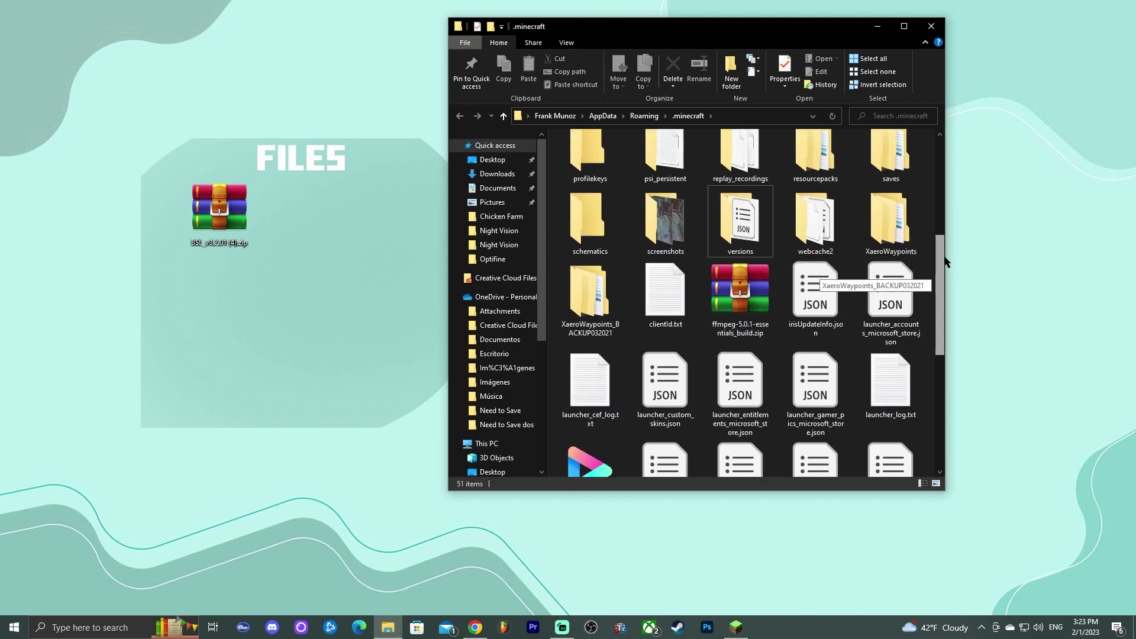
{"action": "right_click", "coordinate": [704, 272]}
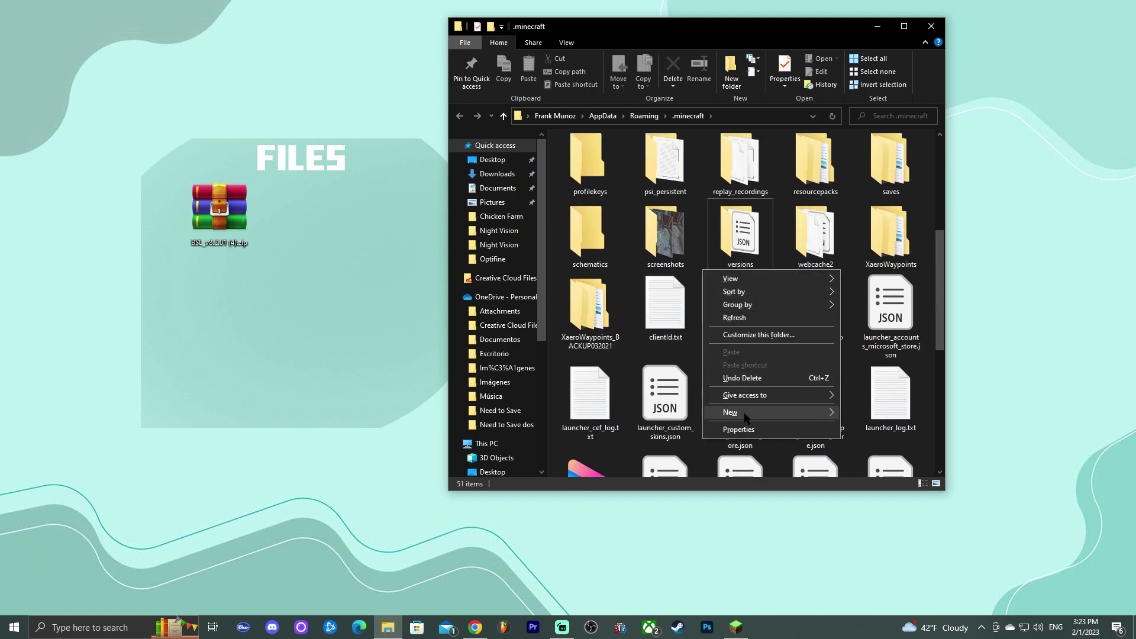
{"action": "mouse_move", "coordinate": [770, 413]}
{"action": "left_click", "coordinate": [864, 413]}
{"action": "type", "text": "shaderp"}
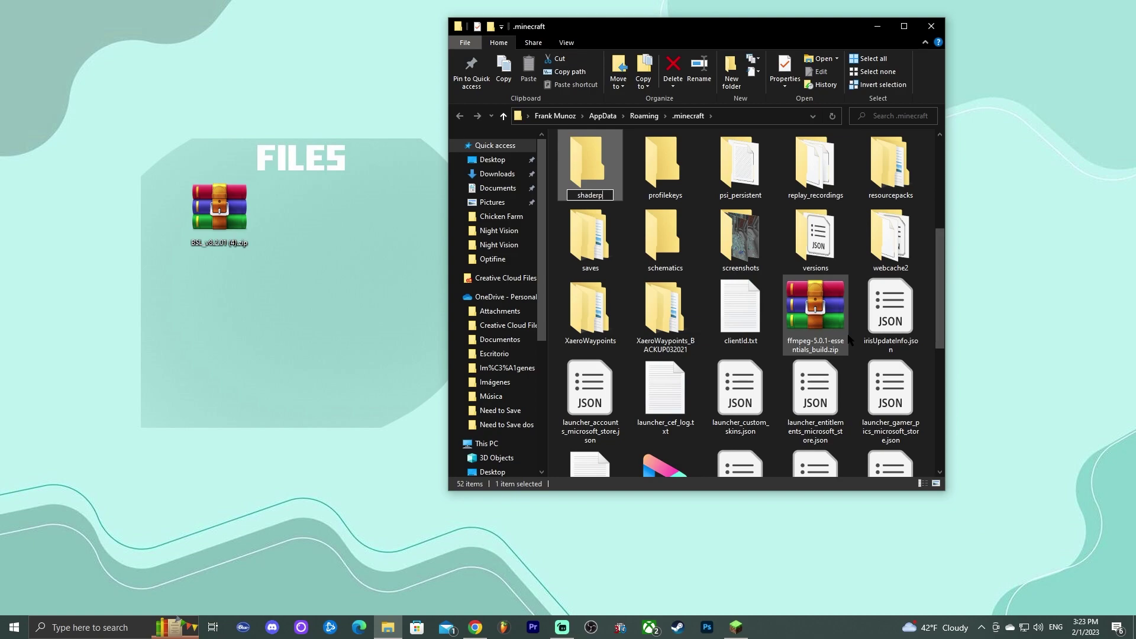
{"action": "type", "text": "acks"}
{"action": "key", "text": "Return"}
{"action": "double_click", "coordinate": [757, 243]}
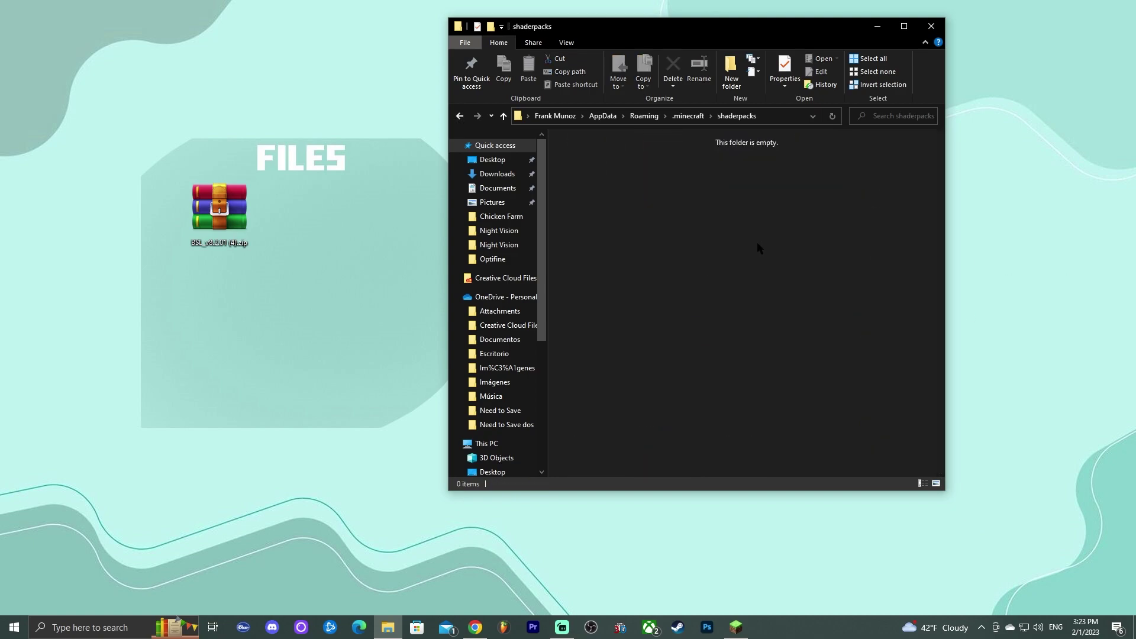
Rename the desktop shader zip to BSL 1.19.3 and drag it into shaderpacks, then restore the launcher.
{"action": "left_click", "coordinate": [239, 273]}
{"action": "left_click", "coordinate": [216, 246]}
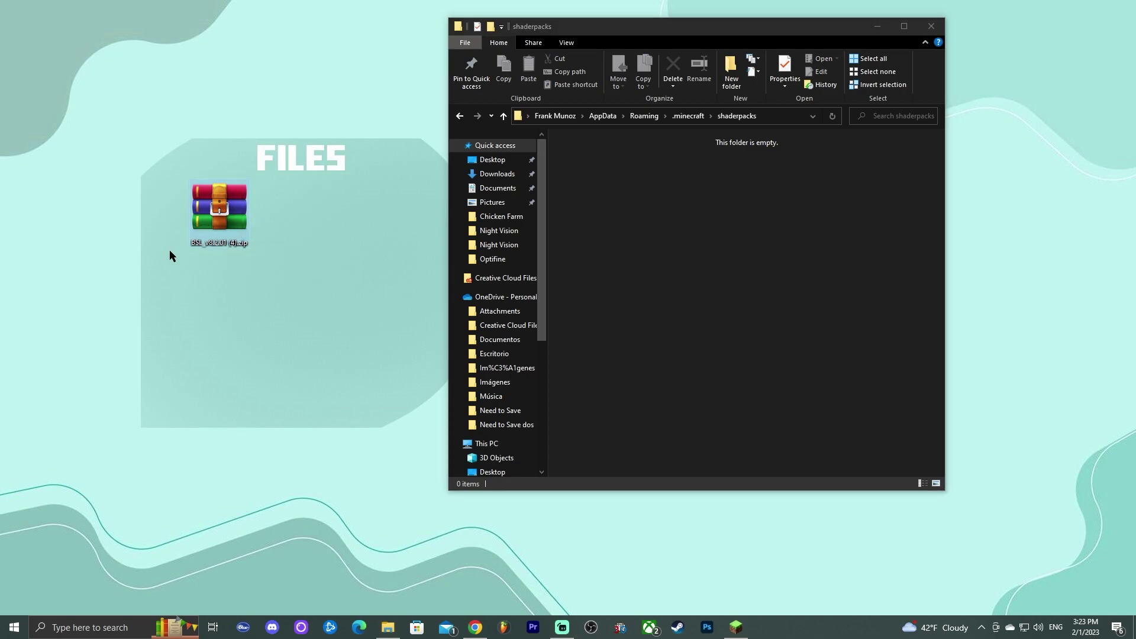
{"action": "left_click", "coordinate": [210, 244]}
{"action": "left_click_drag", "start_coordinate": [212, 240], "coordinate": [764, 187]}
{"action": "left_click", "coordinate": [707, 163]}
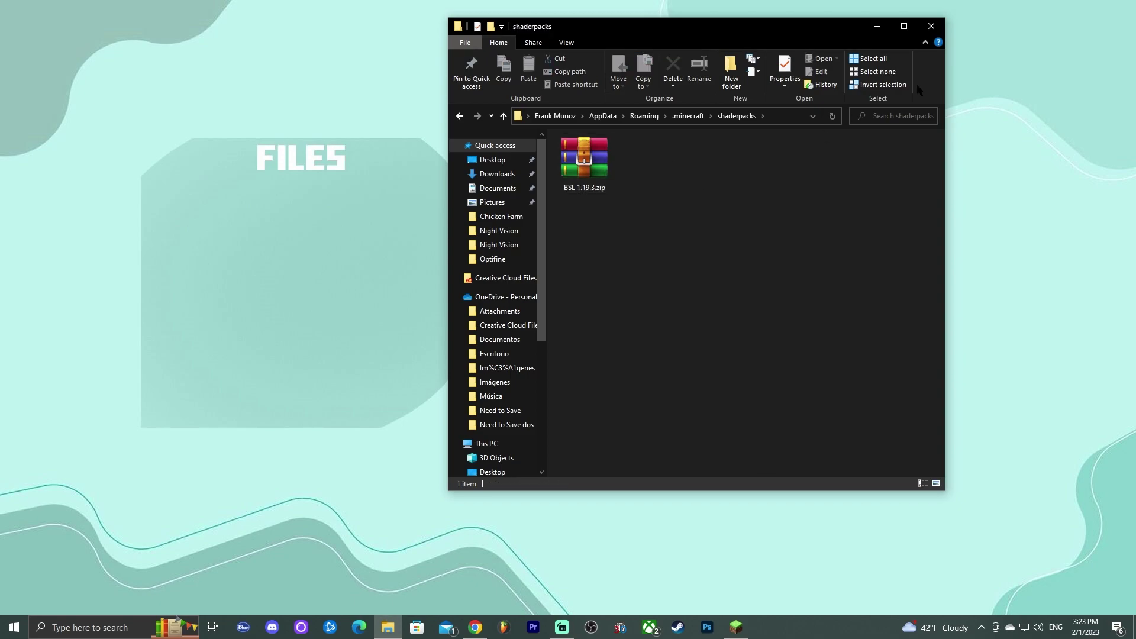
{"action": "left_click", "coordinate": [931, 26]}
{"action": "left_click", "coordinate": [736, 628]}
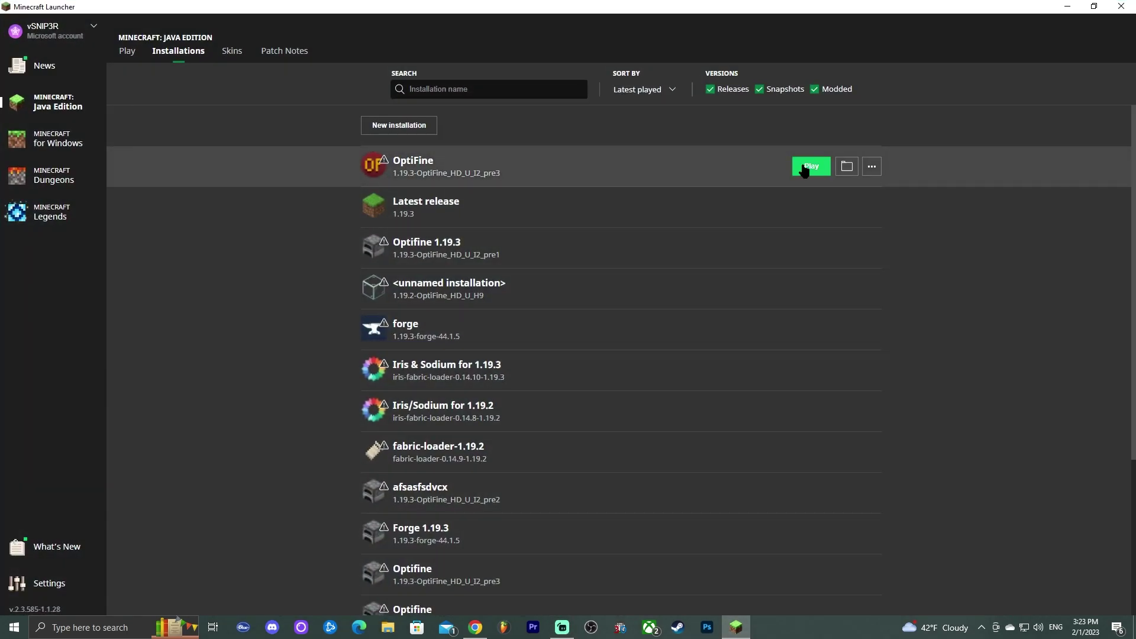
Launch the OptiFine 1.19.3 game and go to Options > Video Settings > Shaders.
{"action": "left_click", "coordinate": [813, 166]}
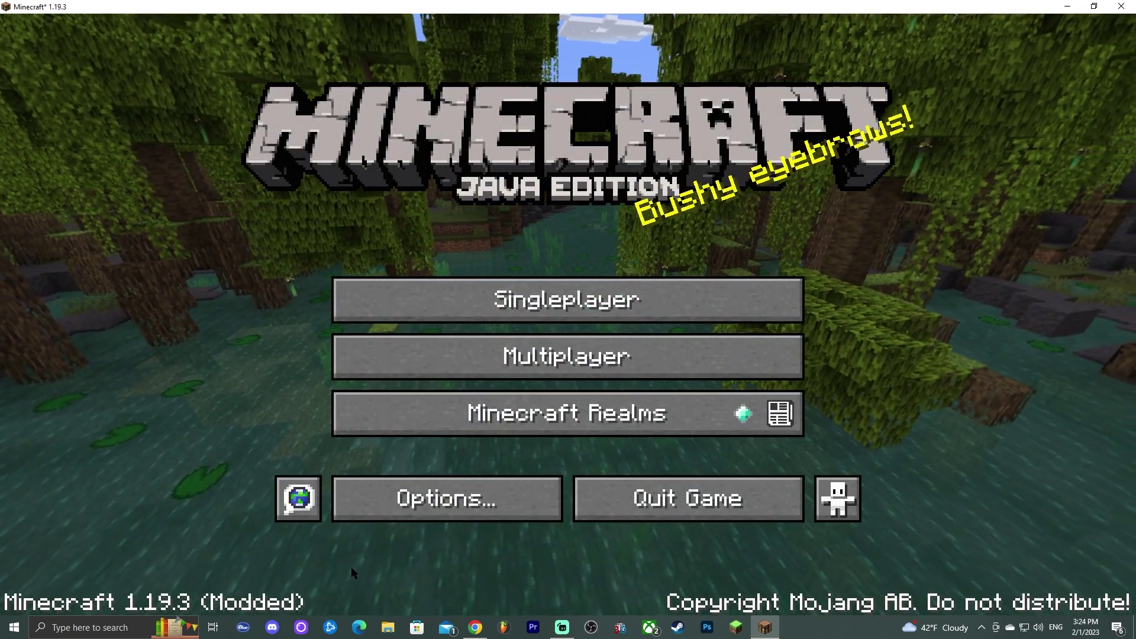
{"action": "left_click", "coordinate": [509, 504]}
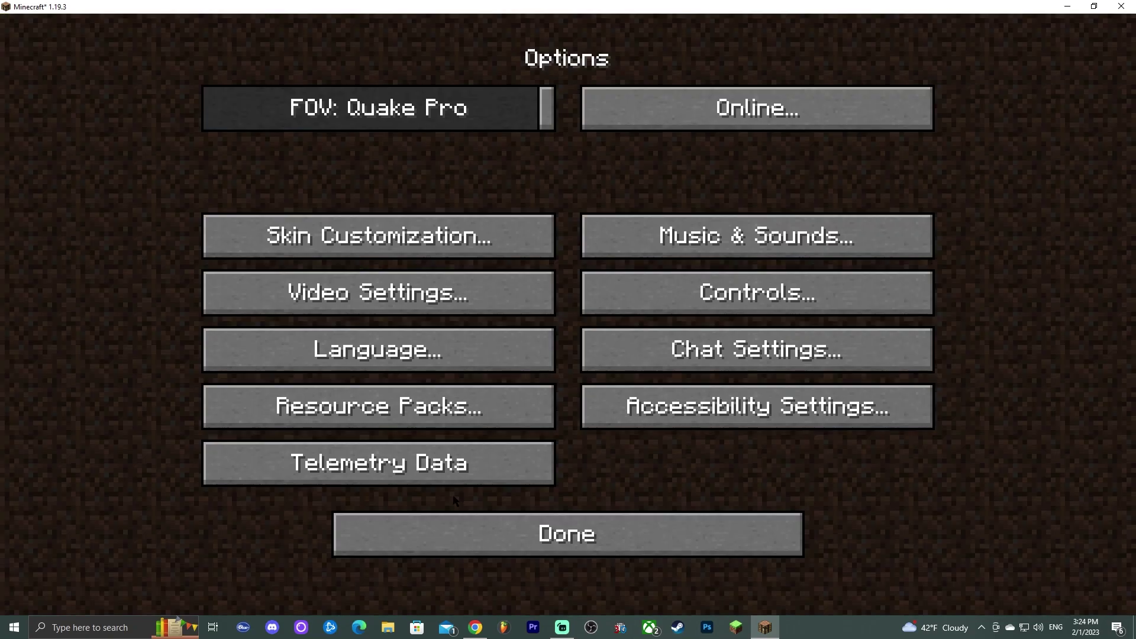
{"action": "left_click", "coordinate": [400, 290]}
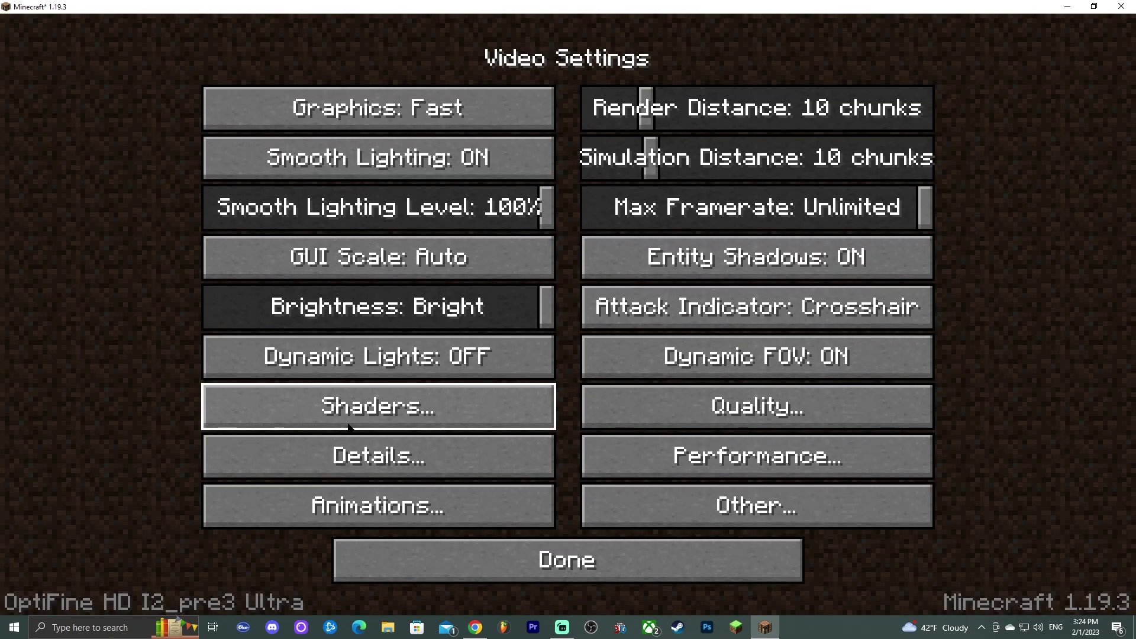
{"action": "left_click", "coordinate": [478, 403]}
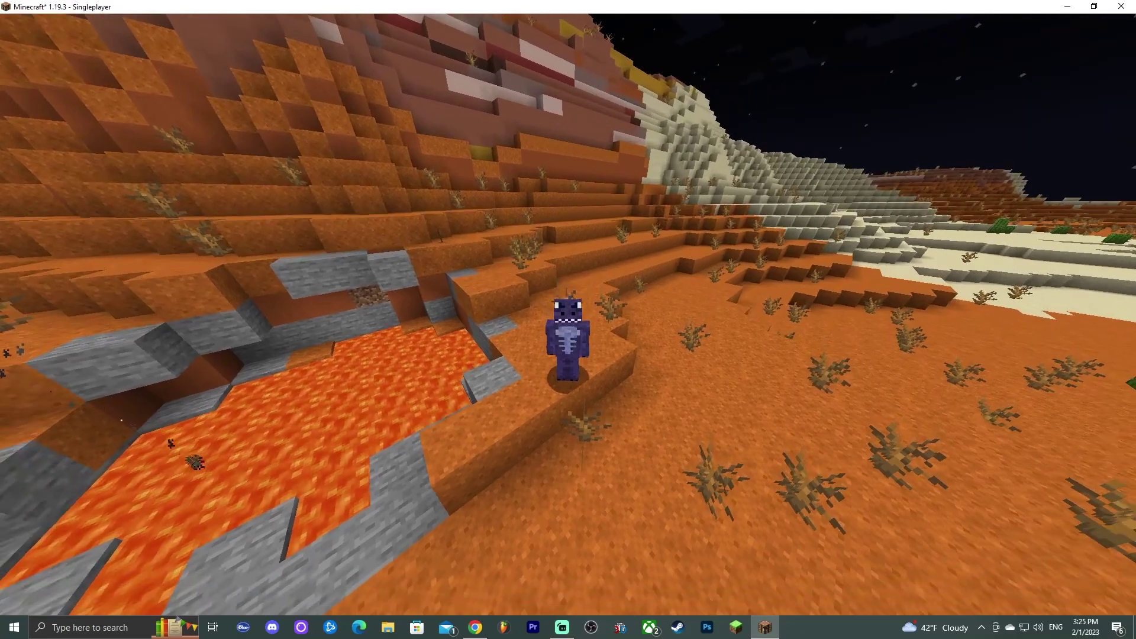
Check that BSL 1.19.3.zip is listed under Shaders, then back out to the Options screen.
{"action": "key", "text": "Escape"}
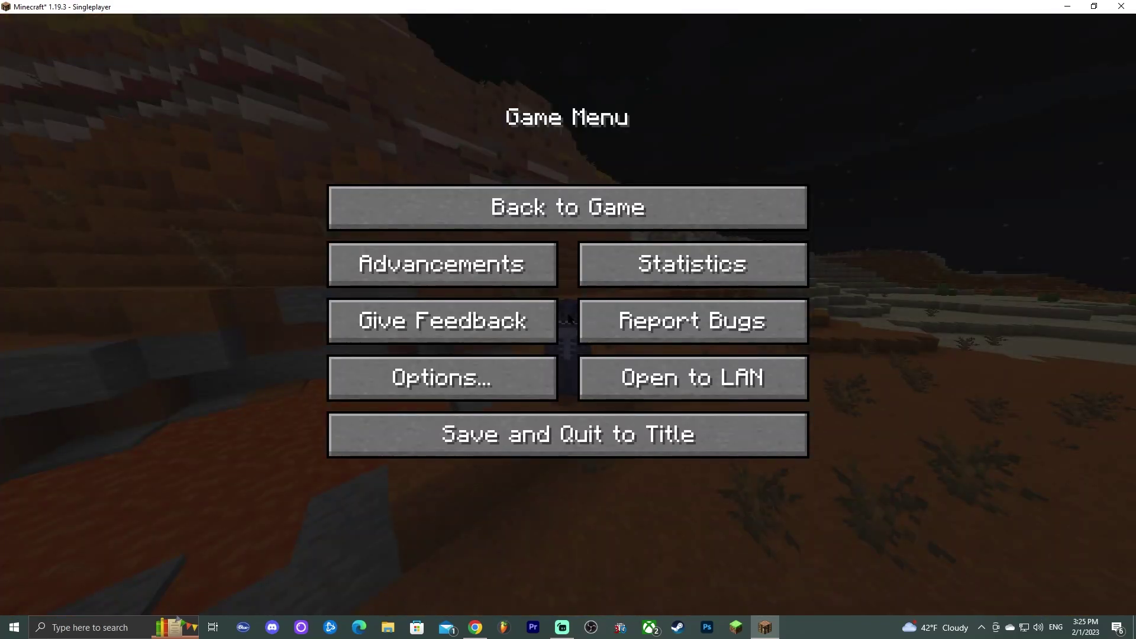
{"action": "left_click", "coordinate": [447, 391]}
{"action": "left_click", "coordinate": [377, 305]}
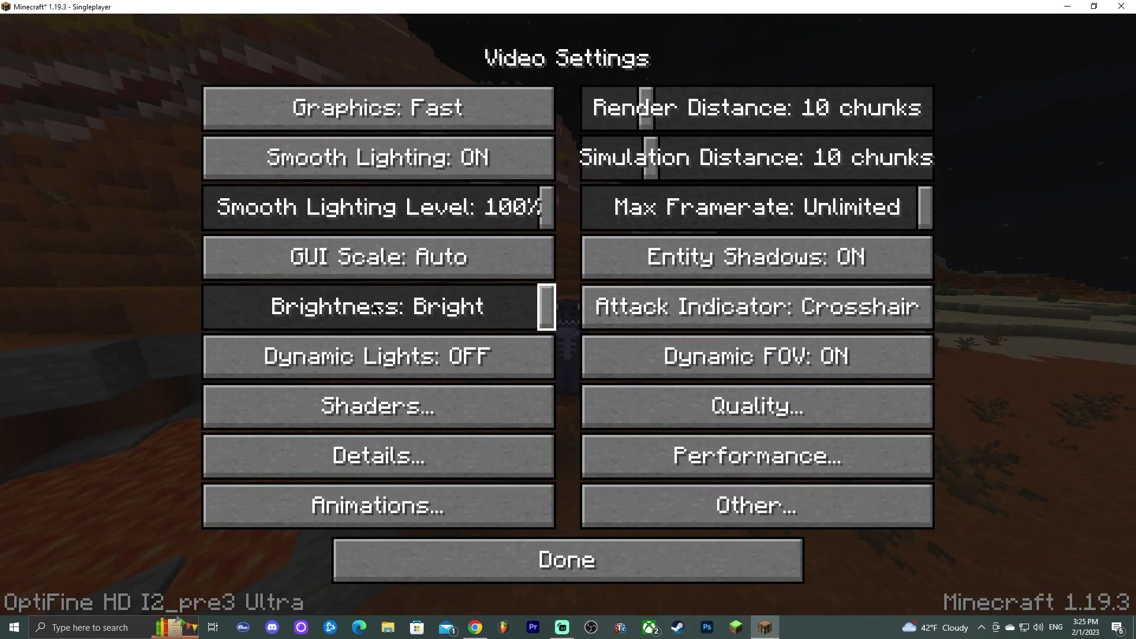
{"action": "left_click", "coordinate": [396, 411]}
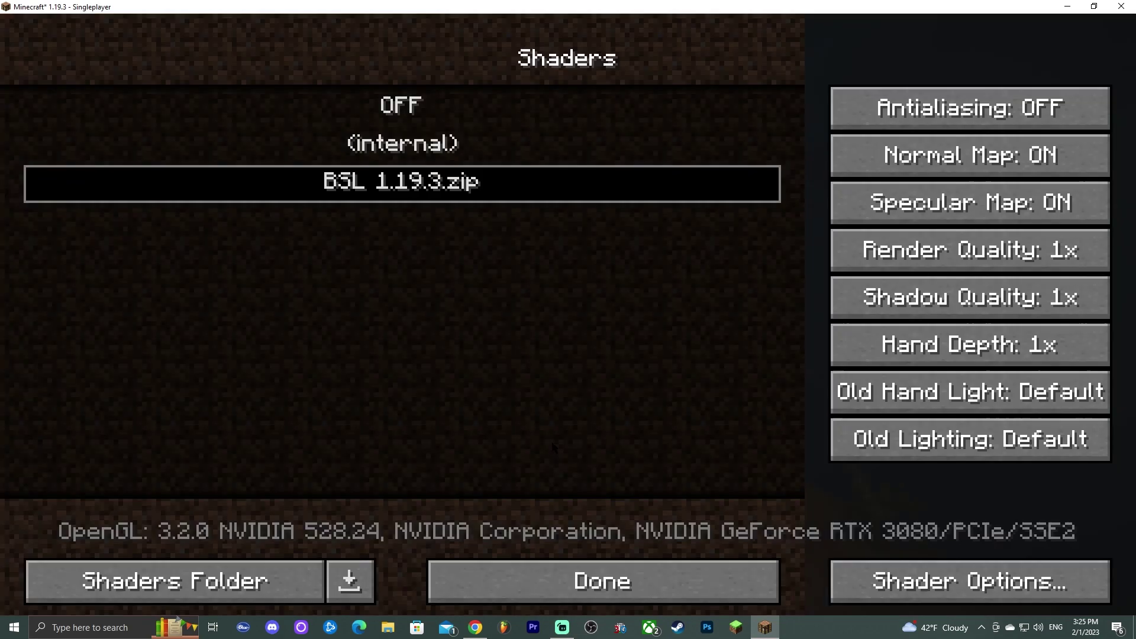
{"action": "left_click", "coordinate": [578, 580]}
{"action": "left_click", "coordinate": [641, 570]}
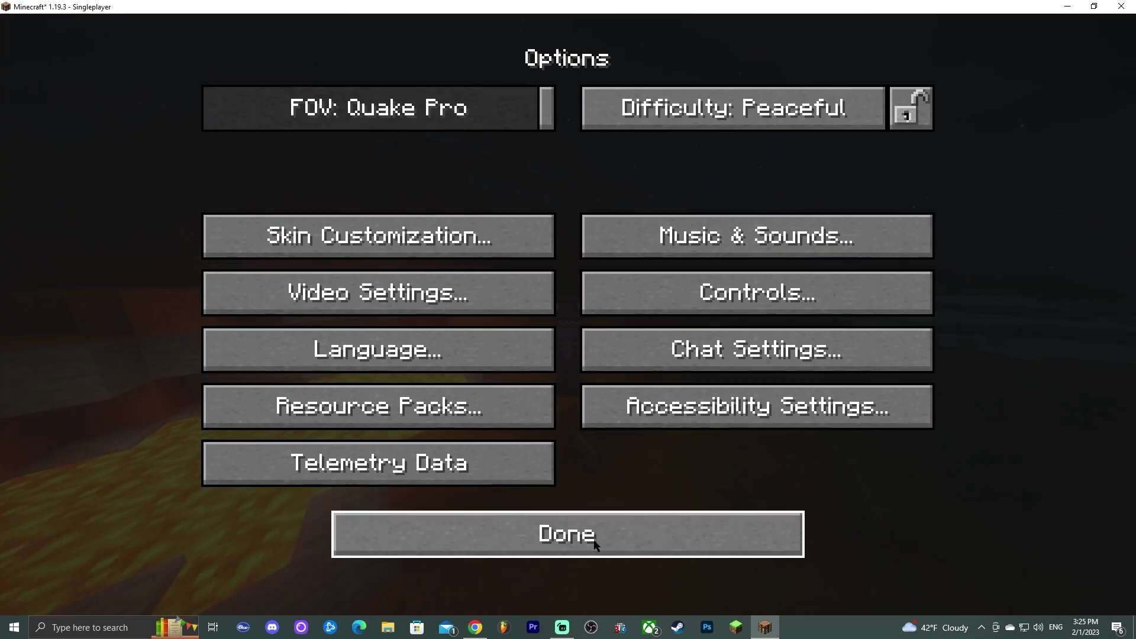